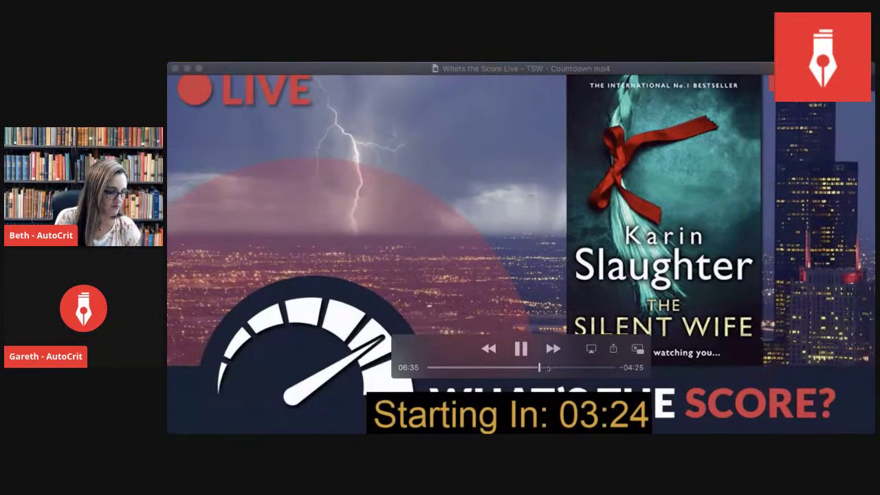
{"action": "left_click", "coordinate": [548, 368]}
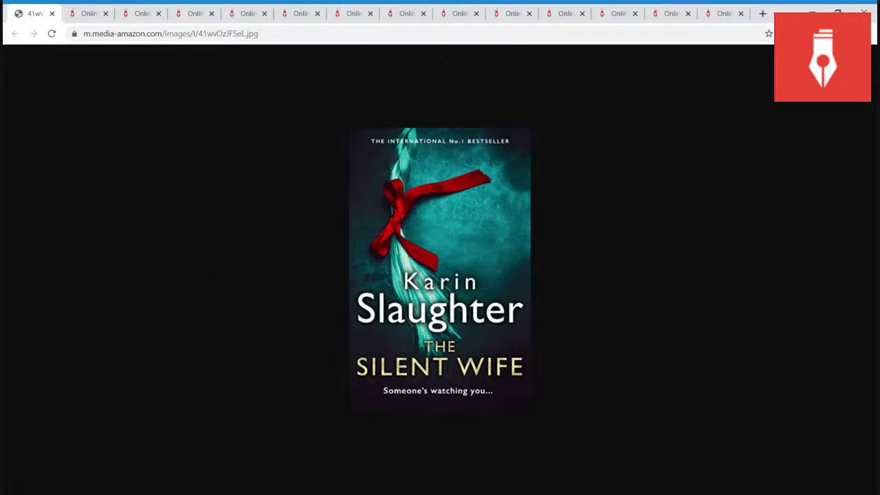
- Close the book cover image and look at the overall score in the Summary Report for The Silent Wife
{"action": "left_click", "coordinate": [52, 13]}
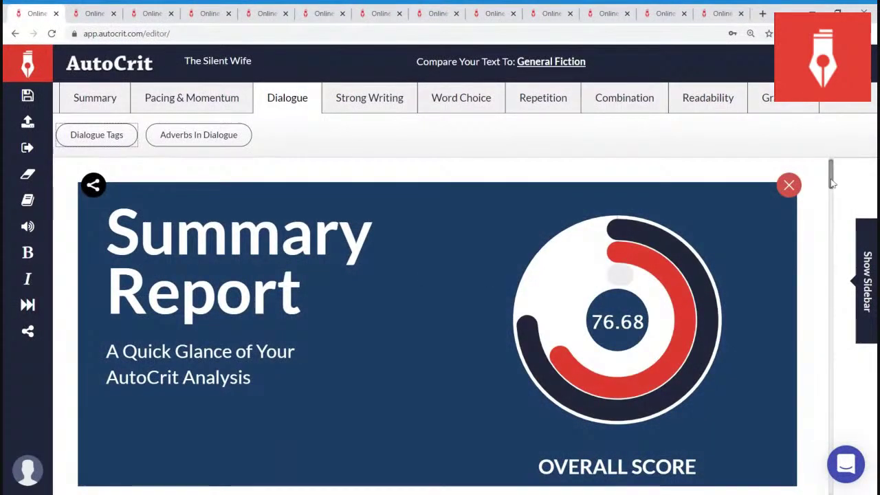
{"action": "scroll", "coordinate": [805, 261], "scroll_direction": "down", "scroll_amount": 1}
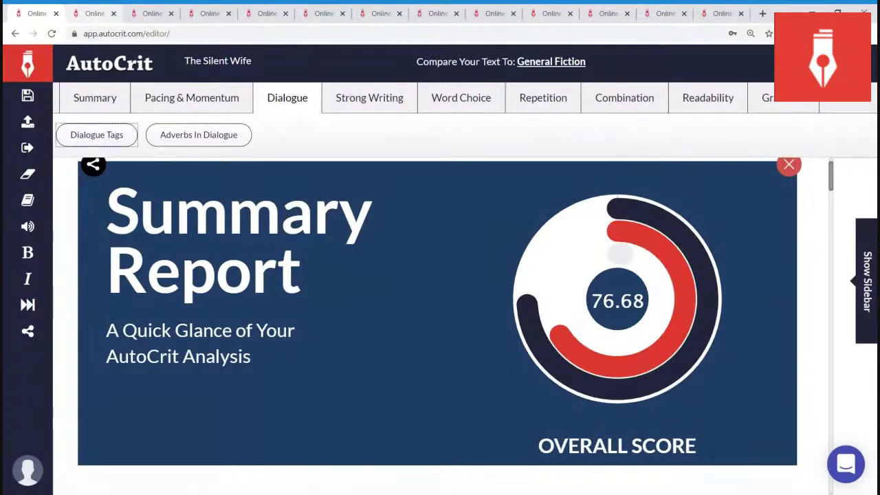
- Switch to the first Dialogue Tags report and examine its summary's said and asked pie chart and most frequent tags chart
{"action": "left_click", "coordinate": [94, 21]}
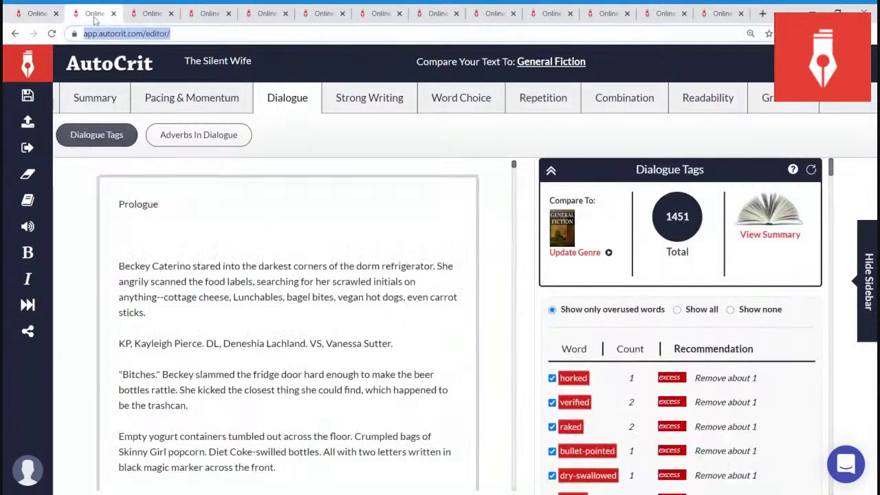
{"action": "left_click", "coordinate": [782, 240]}
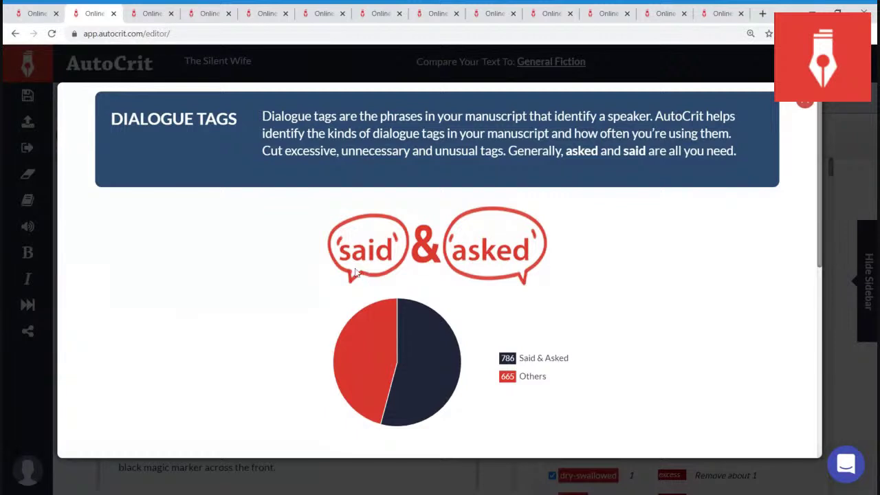
{"action": "mouse_move", "coordinate": [384, 323]}
{"action": "scroll", "coordinate": [565, 339], "scroll_direction": "down", "scroll_amount": 4}
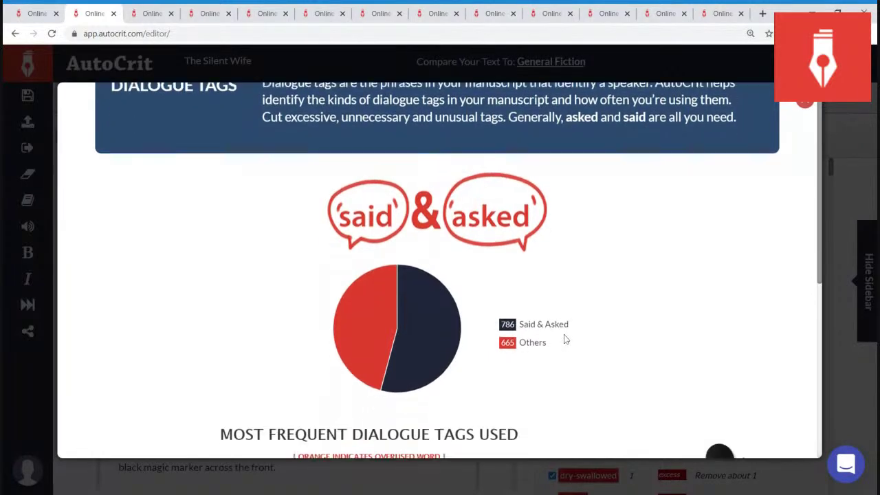
{"action": "scroll", "coordinate": [565, 339], "scroll_direction": "down", "scroll_amount": 3}
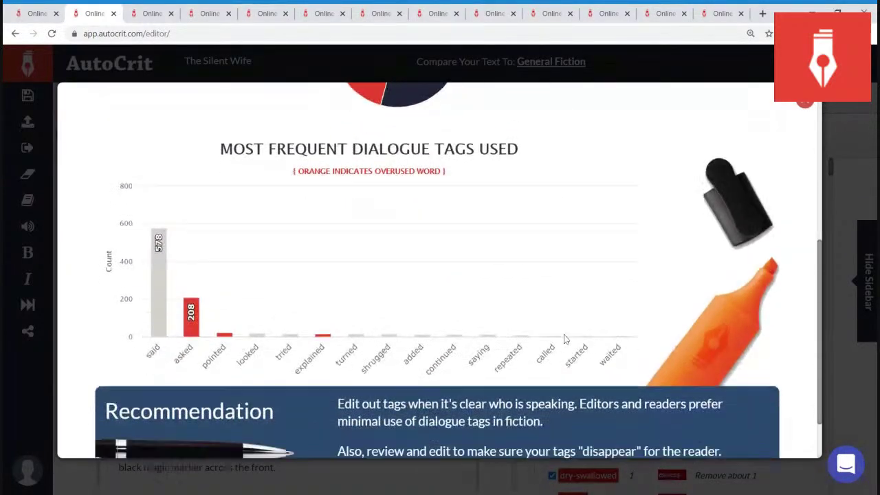
{"action": "scroll", "coordinate": [807, 295], "scroll_direction": "up", "scroll_amount": 1}
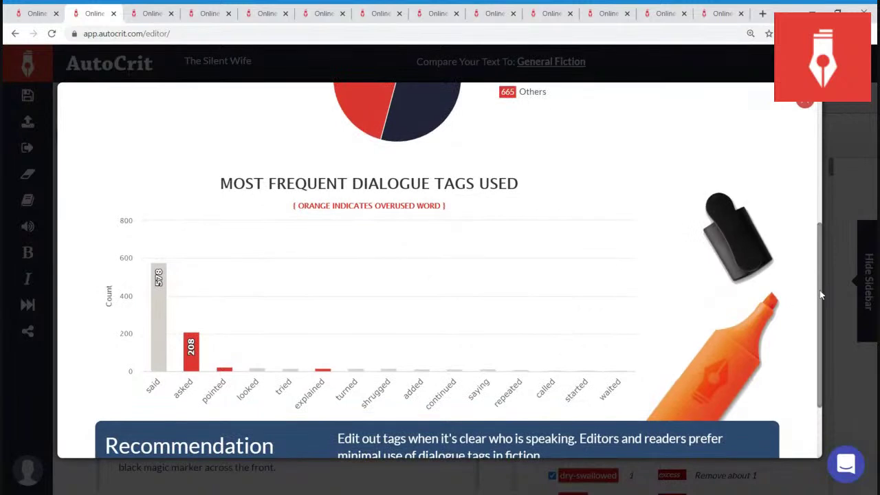
{"action": "left_click_drag", "start_coordinate": [820, 290], "coordinate": [820, 294]}
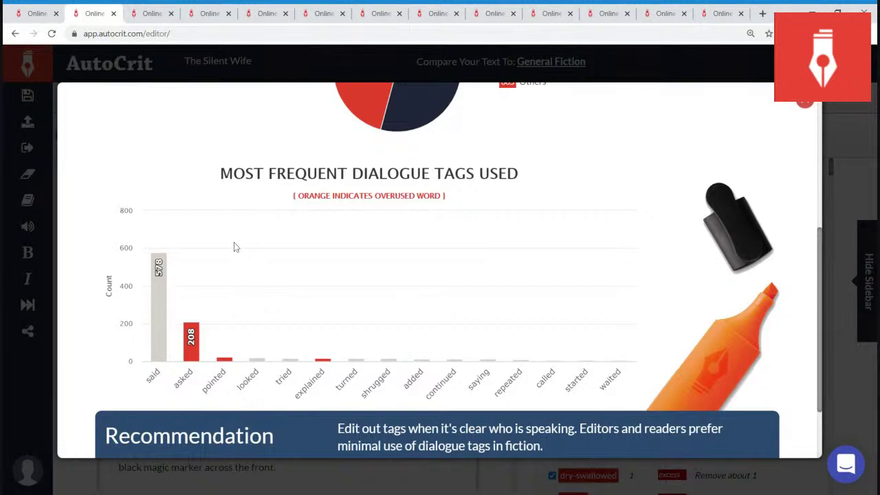
{"action": "mouse_move", "coordinate": [158, 296]}
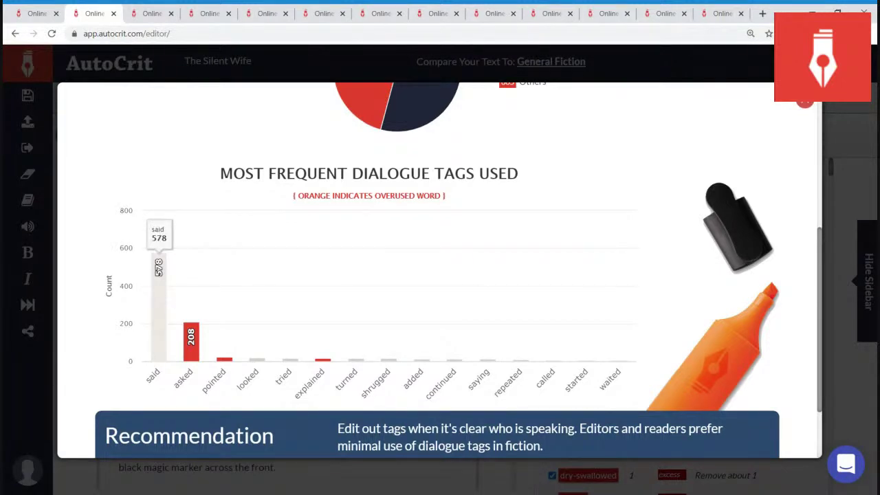
{"action": "mouse_move", "coordinate": [191, 333]}
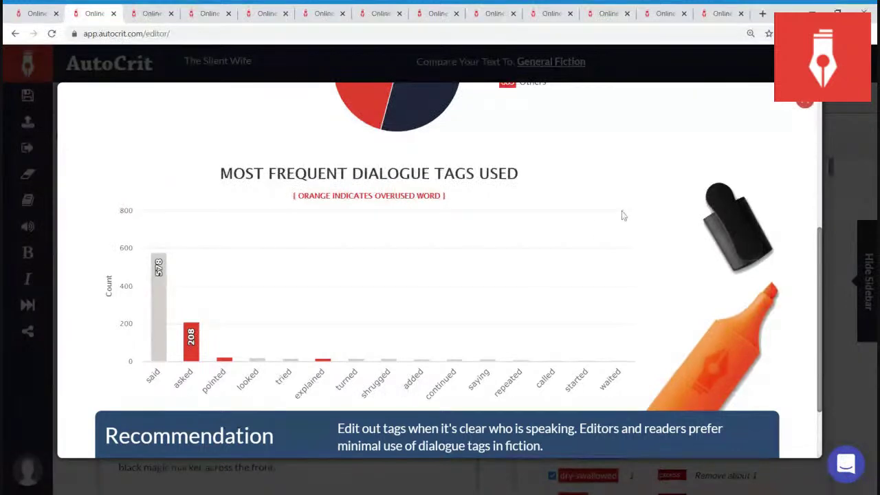
{"action": "left_click", "coordinate": [805, 104]}
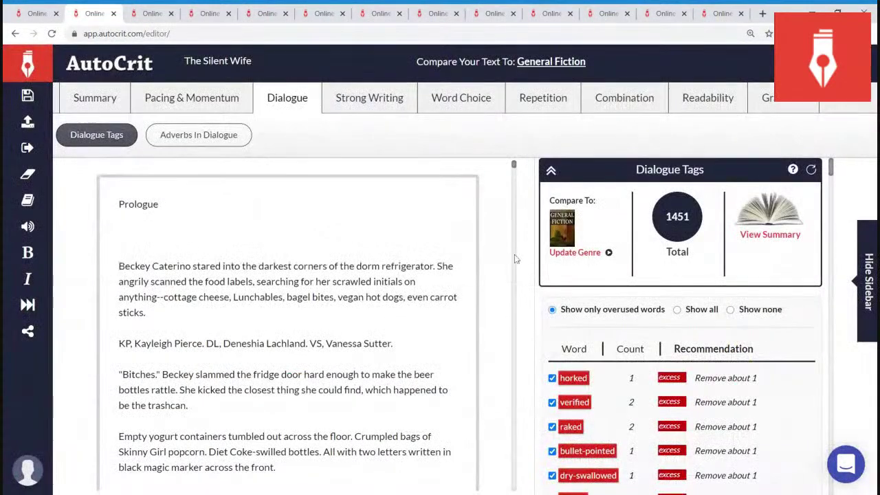
- Locate the flagged words "raked" and "bullet-pointed" in the manuscript and review the list of overused dialogue tags
{"action": "scroll", "coordinate": [515, 258], "scroll_direction": "down", "scroll_amount": 2}
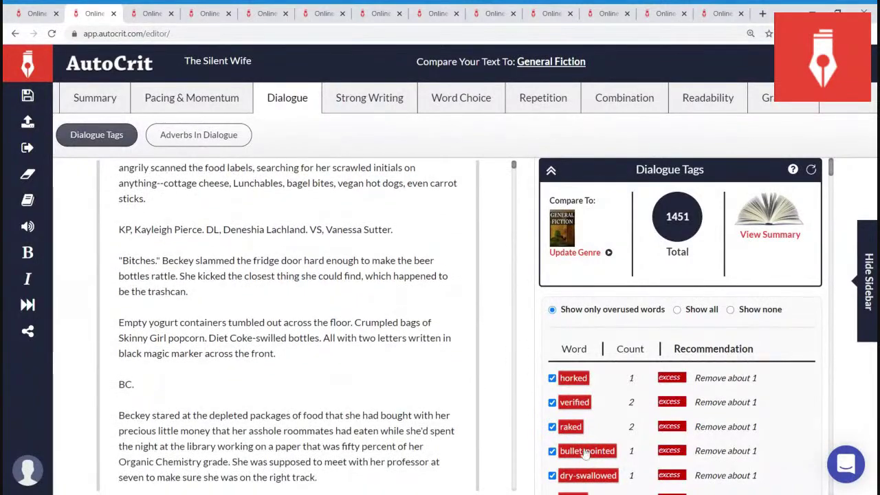
{"action": "left_click", "coordinate": [571, 427]}
{"action": "left_click", "coordinate": [571, 427]}
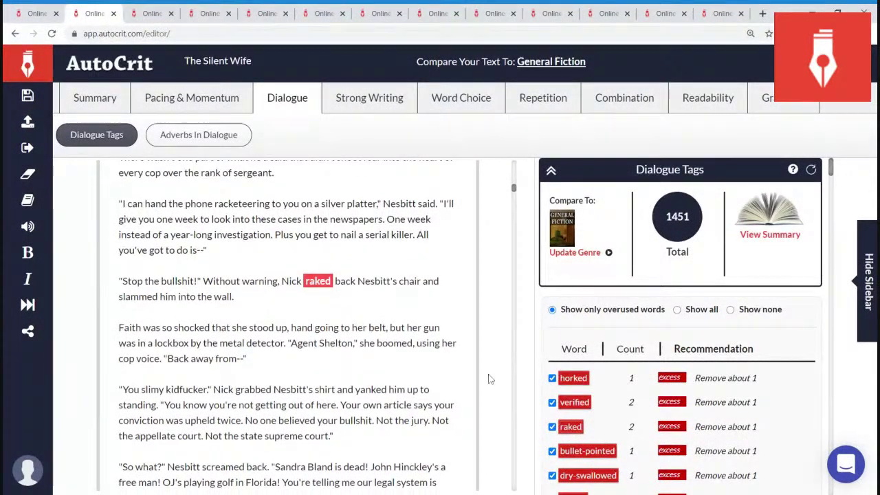
{"action": "scroll", "coordinate": [513, 409], "scroll_direction": "down", "scroll_amount": 3}
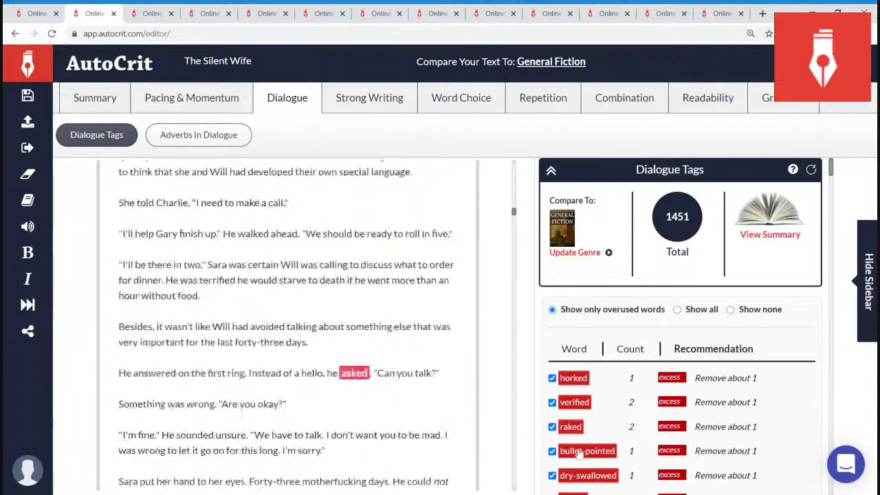
{"action": "left_click", "coordinate": [579, 452]}
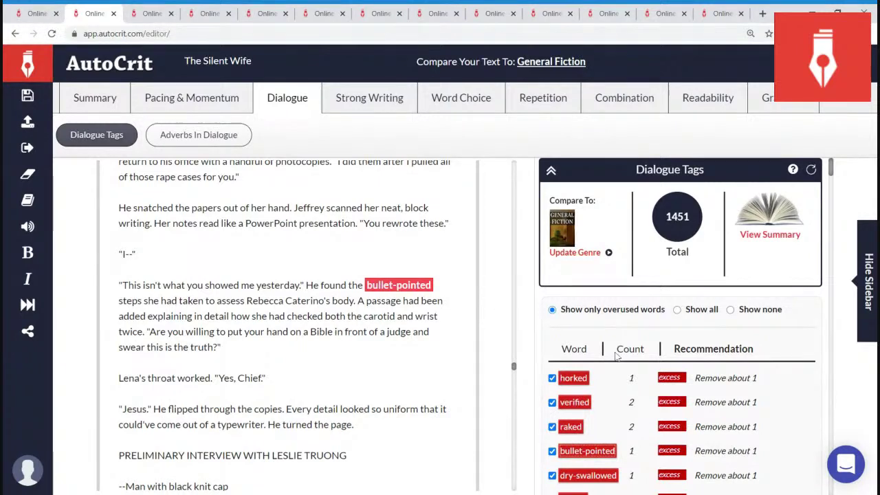
{"action": "scroll", "coordinate": [744, 413], "scroll_direction": "down", "scroll_amount": 3}
{"action": "scroll", "coordinate": [745, 413], "scroll_direction": "down", "scroll_amount": 10}
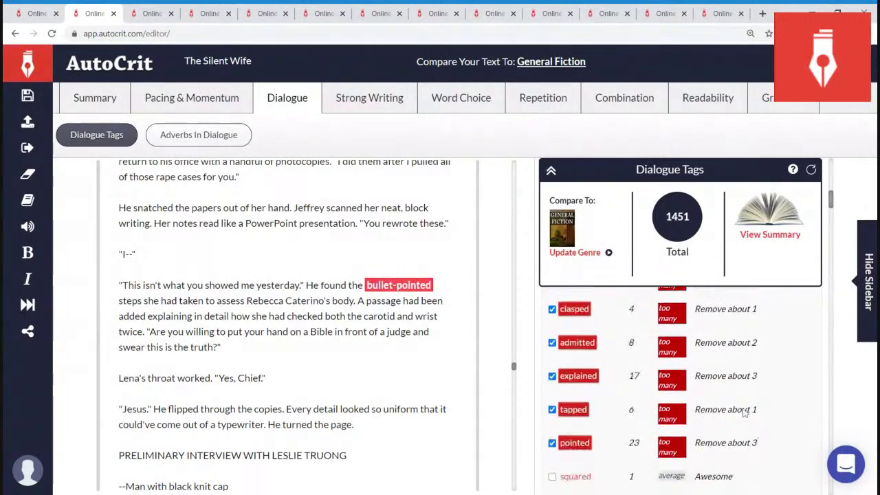
{"action": "scroll", "coordinate": [745, 412], "scroll_direction": "up", "scroll_amount": 10}
{"action": "scroll", "coordinate": [745, 412], "scroll_direction": "up", "scroll_amount": 2}
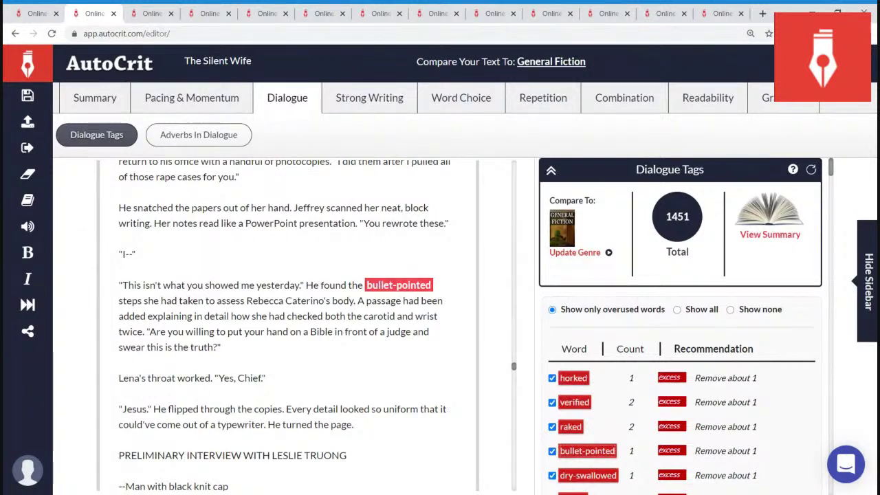
- Check the account settings for the personal list of words to exclude from all report results, and close the settings
{"action": "left_click", "coordinate": [28, 469]}
{"action": "left_click", "coordinate": [100, 387]}
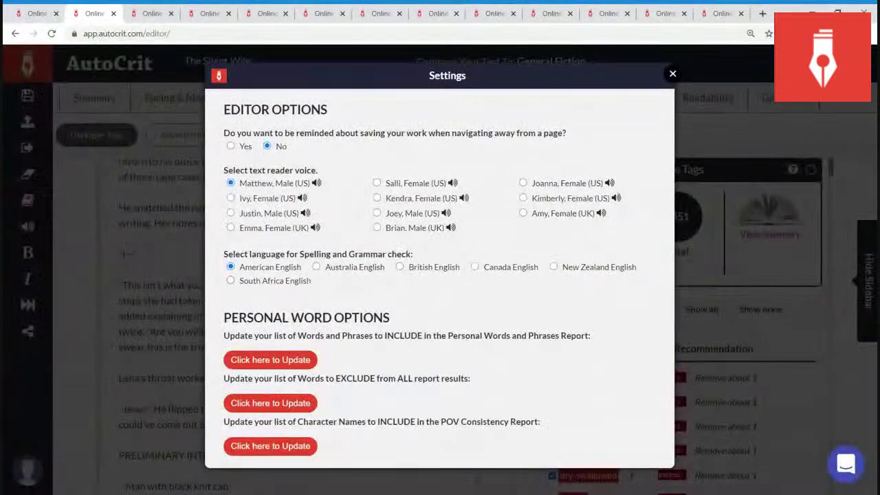
{"action": "left_click_drag", "start_coordinate": [280, 378], "coordinate": [448, 390]}
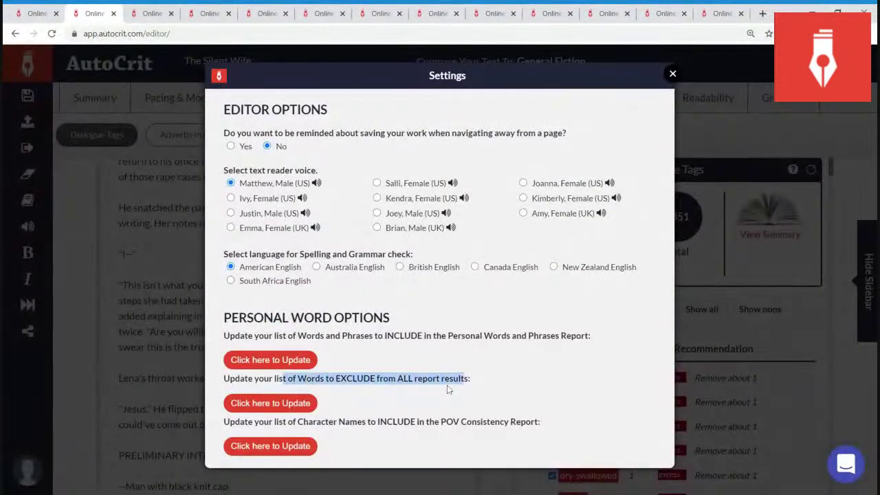
{"action": "left_click", "coordinate": [448, 390]}
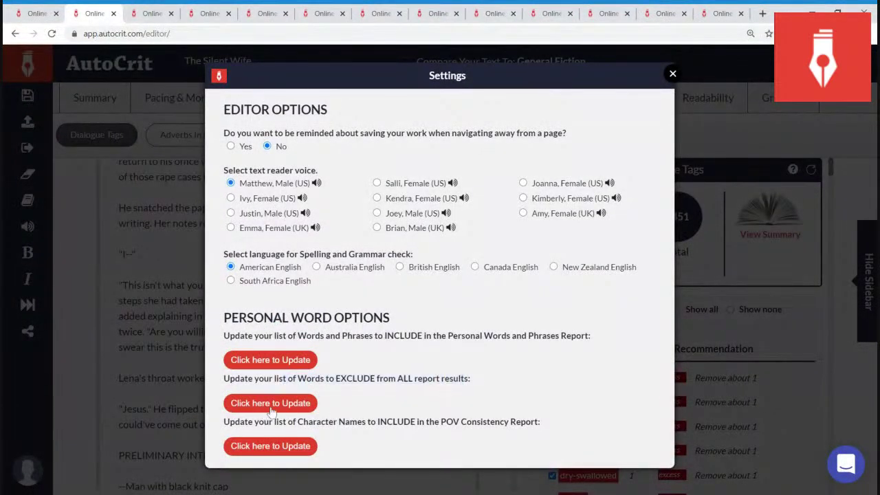
{"action": "left_click", "coordinate": [673, 74]}
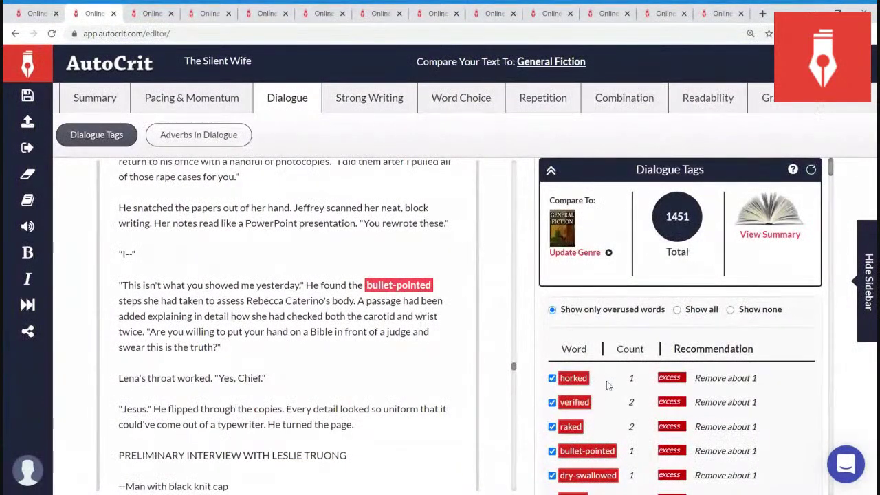
{"action": "scroll", "coordinate": [607, 386], "scroll_direction": "down", "scroll_amount": 3}
{"action": "scroll", "coordinate": [608, 386], "scroll_direction": "up", "scroll_amount": 2}
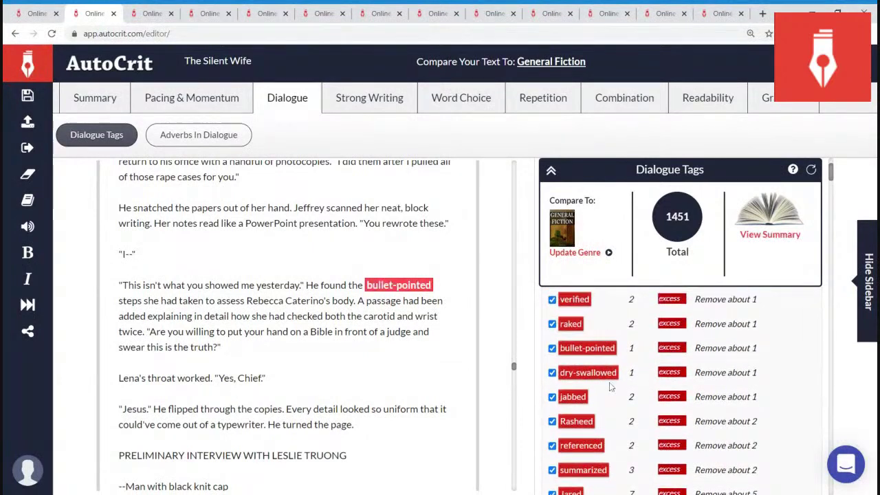
{"action": "scroll", "coordinate": [627, 383], "scroll_direction": "up", "scroll_amount": 2}
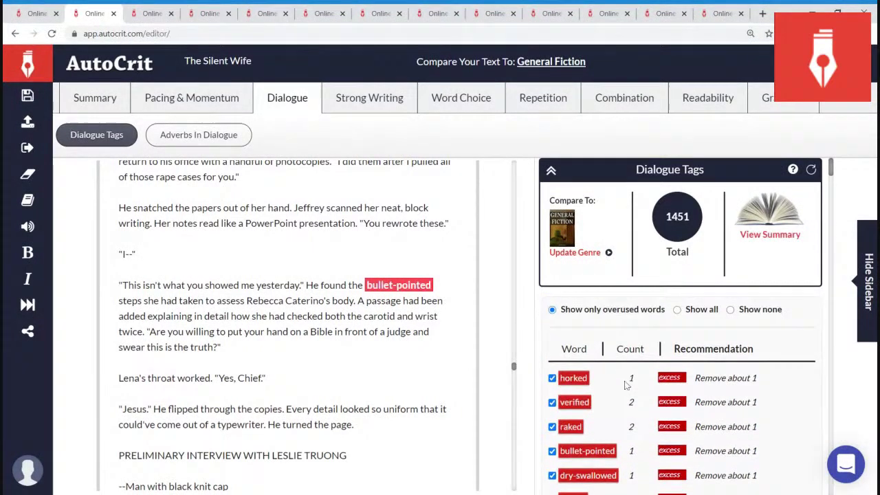
{"action": "scroll", "coordinate": [626, 385], "scroll_direction": "down", "scroll_amount": 2}
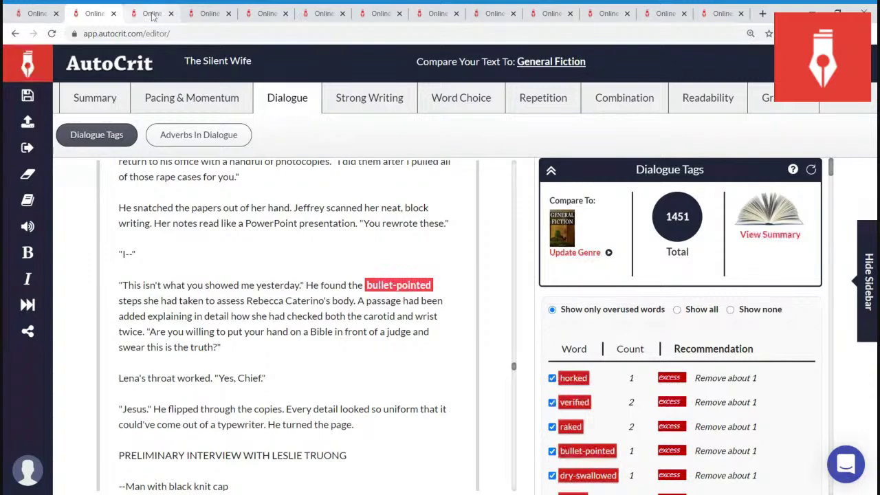
- Switch to the next open Dialogue Tags report and examine its summary charts, including the said, asked, explained and admitted bars
{"action": "left_click", "coordinate": [152, 16]}
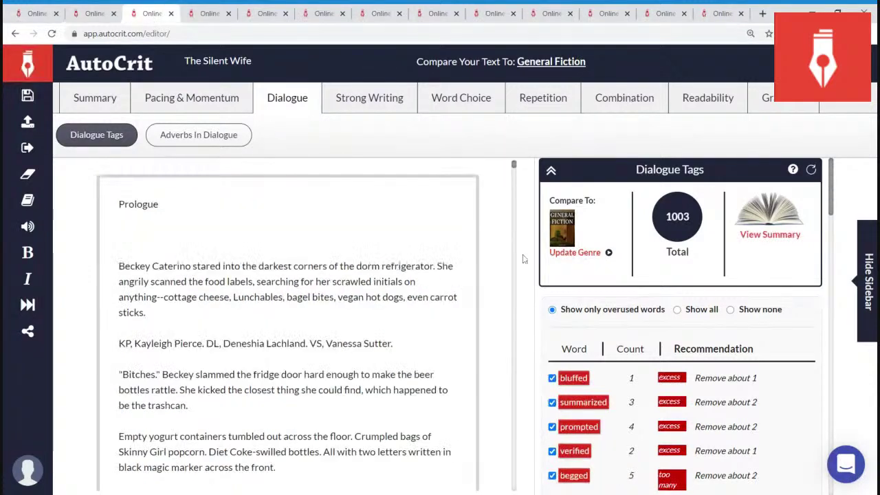
{"action": "left_click", "coordinate": [678, 309]}
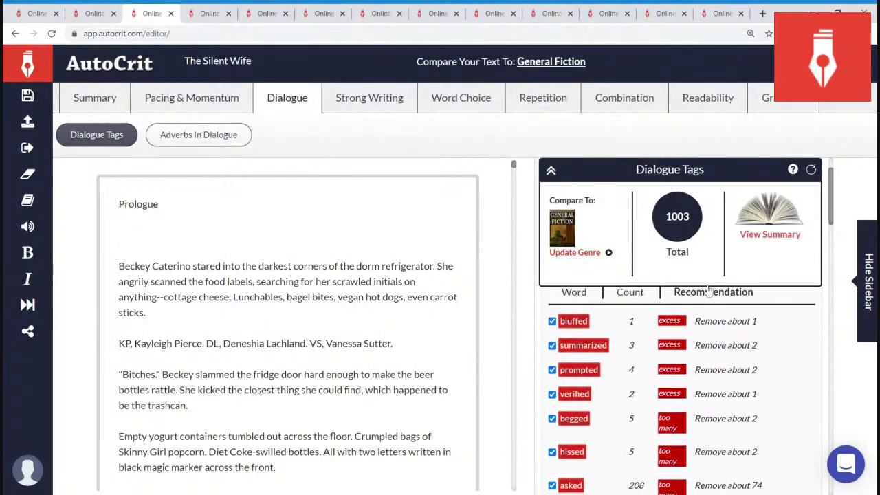
{"action": "left_click", "coordinate": [763, 237]}
{"action": "scroll", "coordinate": [596, 344], "scroll_direction": "down", "scroll_amount": 1}
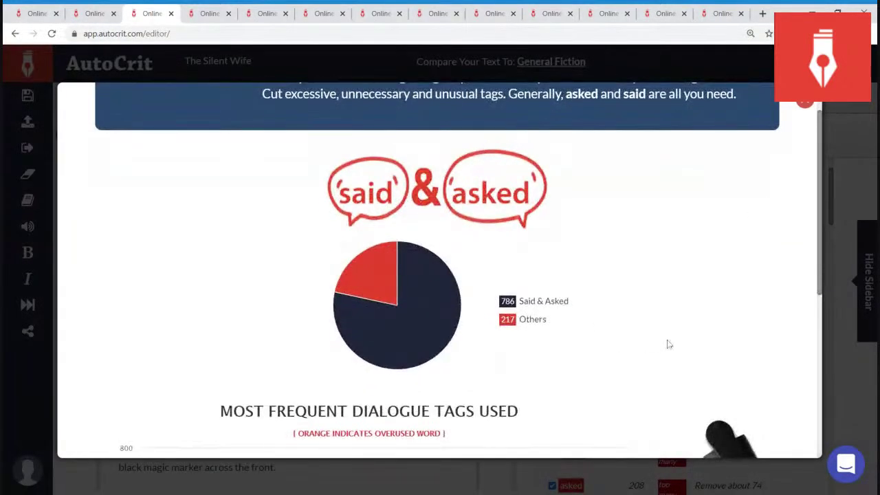
{"action": "mouse_move", "coordinate": [370, 343]}
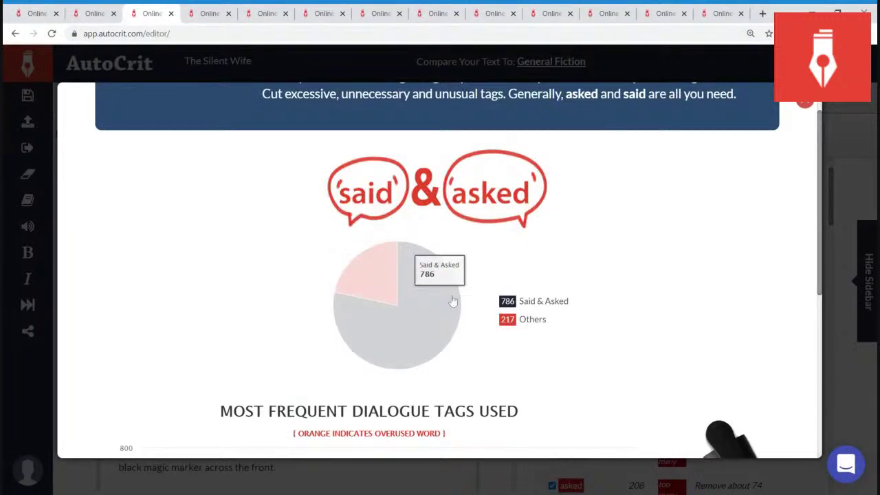
{"action": "scroll", "coordinate": [638, 313], "scroll_direction": "down", "scroll_amount": 4}
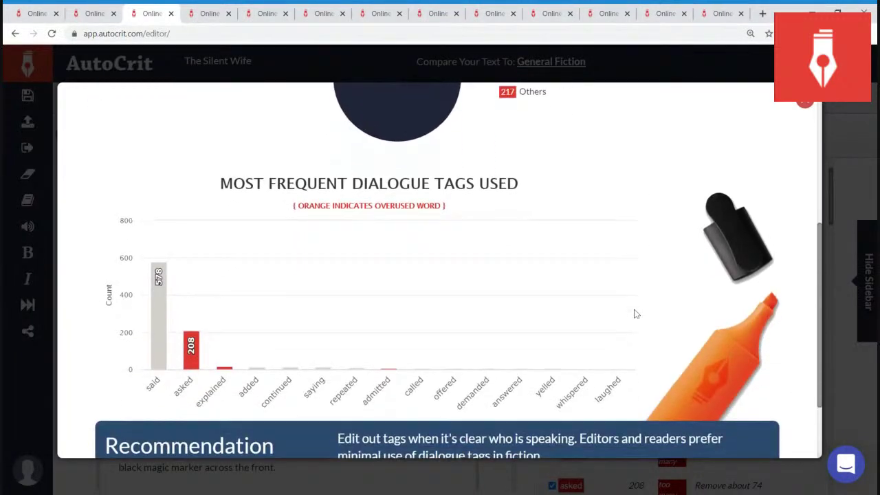
{"action": "scroll", "coordinate": [636, 314], "scroll_direction": "down", "scroll_amount": 1}
{"action": "mouse_move", "coordinate": [157, 282]}
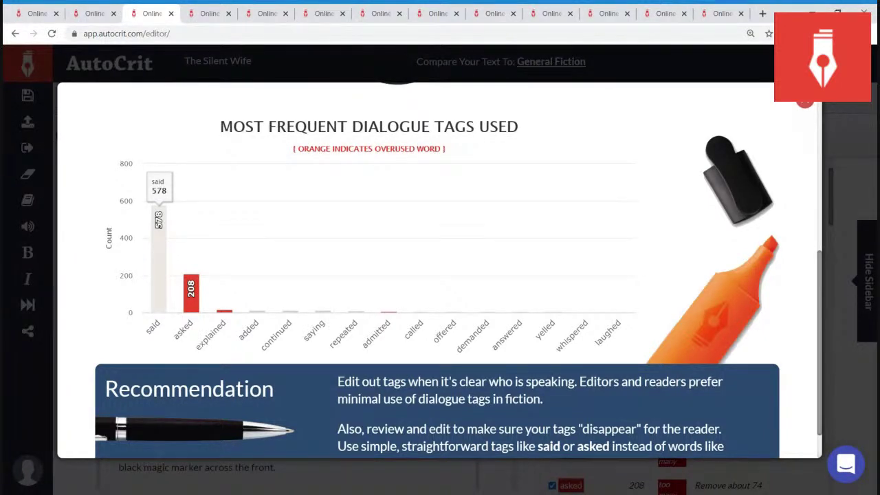
{"action": "mouse_move", "coordinate": [192, 281]}
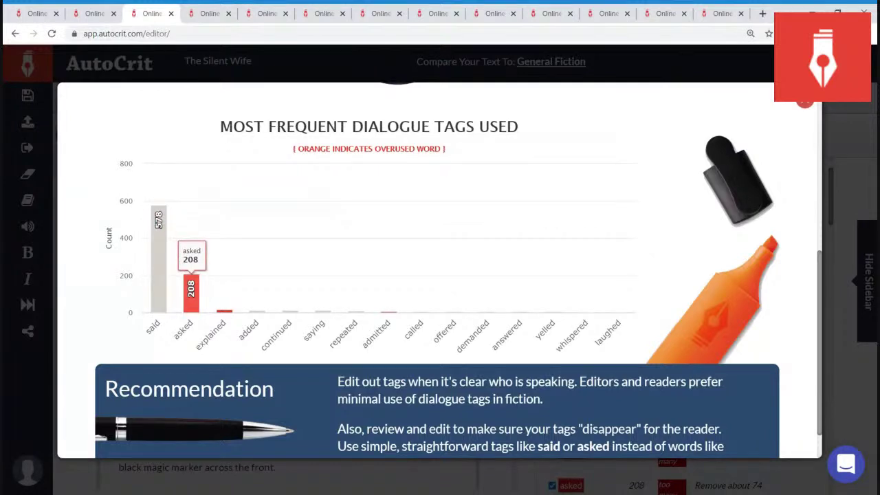
{"action": "mouse_move", "coordinate": [224, 310]}
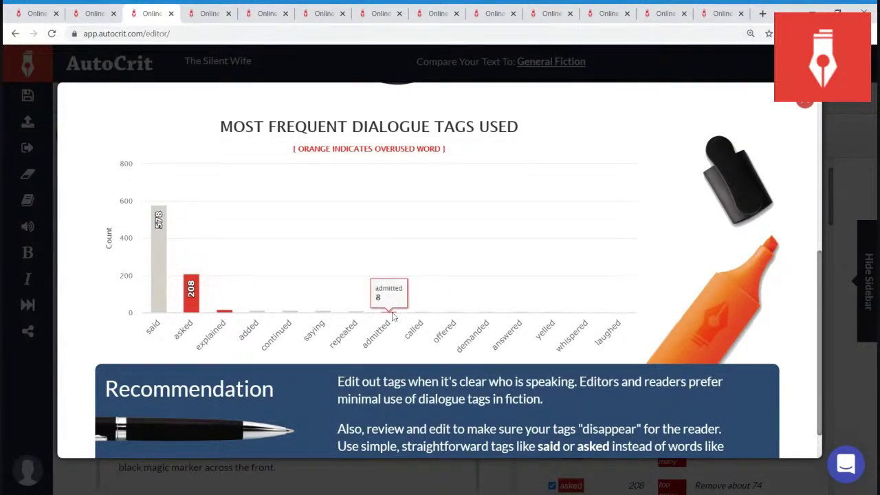
{"action": "left_click", "coordinate": [805, 104]}
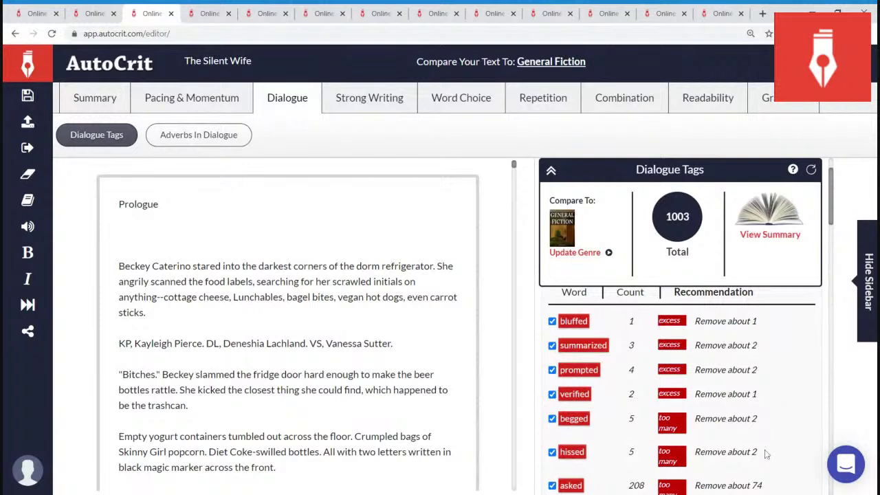
- Review the removal recommendations for overused dialogue tags, including "asked", and locate the flagged word "begged" in the manuscript
{"action": "scroll", "coordinate": [768, 455], "scroll_direction": "down", "scroll_amount": 1}
{"action": "scroll", "coordinate": [774, 427], "scroll_direction": "down", "scroll_amount": 1}
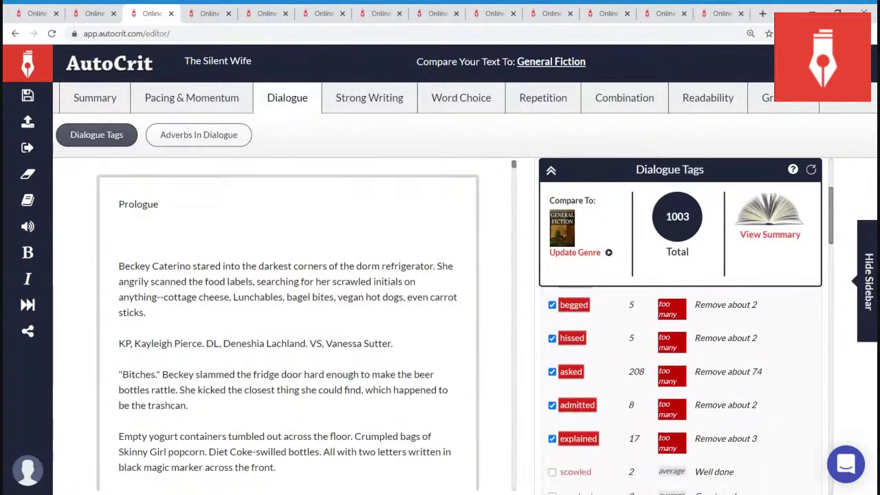
{"action": "left_click_drag", "start_coordinate": [764, 371], "coordinate": [750, 372]}
{"action": "left_click", "coordinate": [751, 372]}
{"action": "double_click", "coordinate": [756, 372]}
{"action": "left_click", "coordinate": [756, 372]}
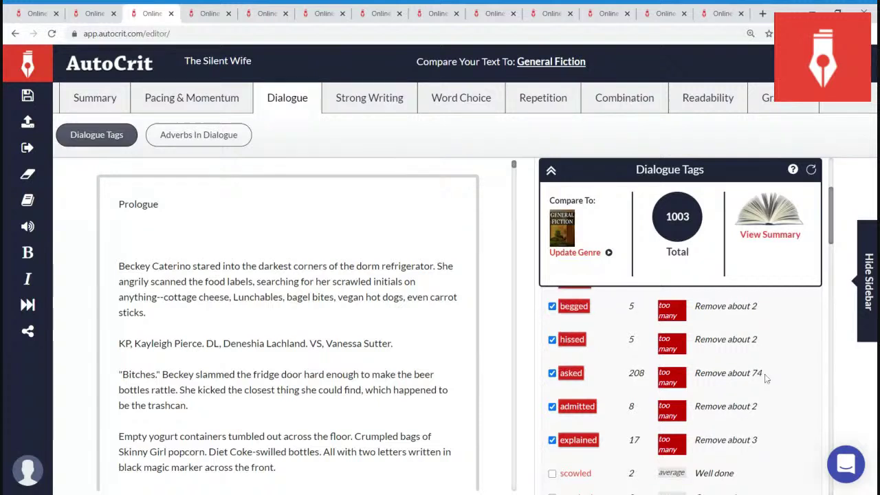
{"action": "scroll", "coordinate": [771, 373], "scroll_direction": "down", "scroll_amount": 1}
{"action": "scroll", "coordinate": [775, 378], "scroll_direction": "up", "scroll_amount": 1}
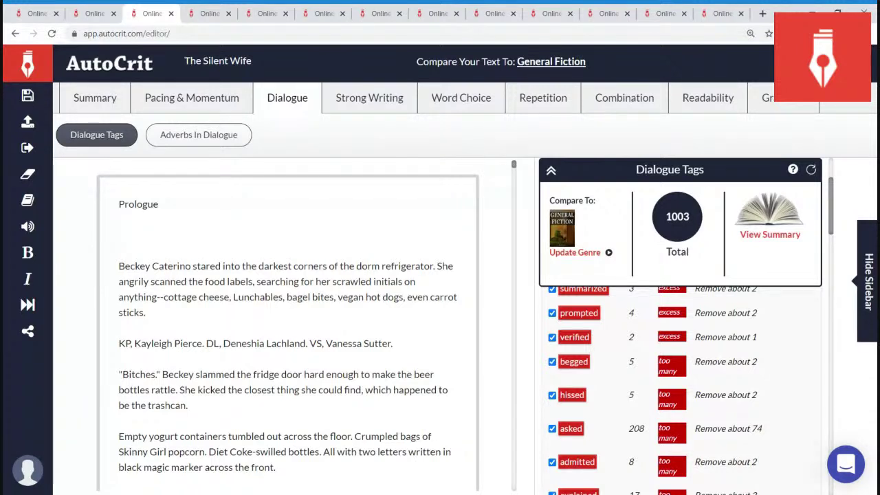
{"action": "scroll", "coordinate": [619, 348], "scroll_direction": "down", "scroll_amount": 1}
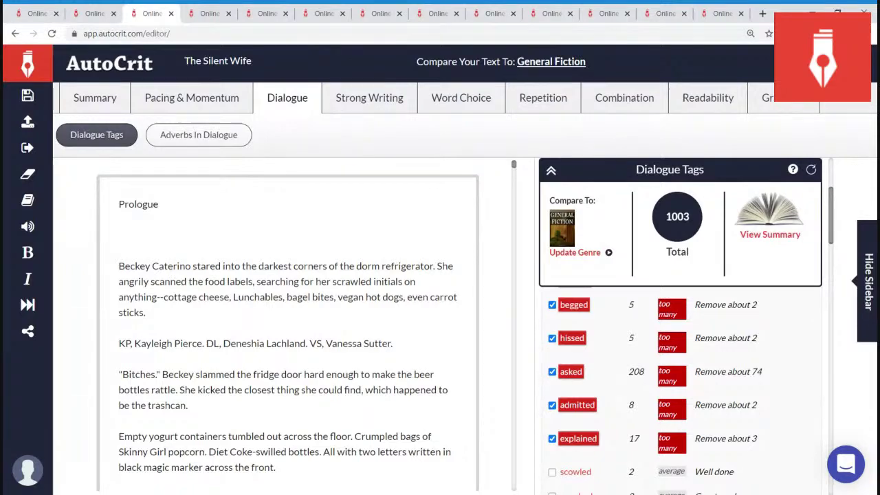
{"action": "left_click", "coordinate": [572, 310]}
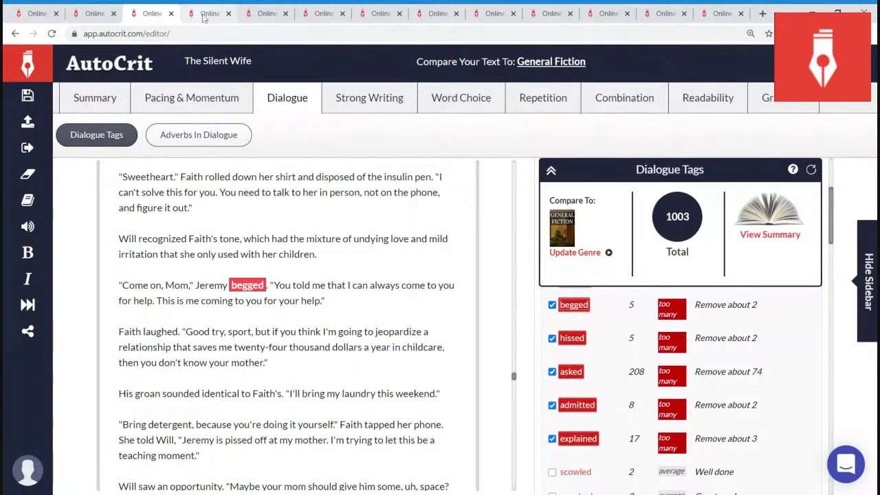
- Switch to the open Adverbs in Dialogue report, examine its summary and most frequent adverbs chart, and close the summary
{"action": "left_click", "coordinate": [203, 18]}
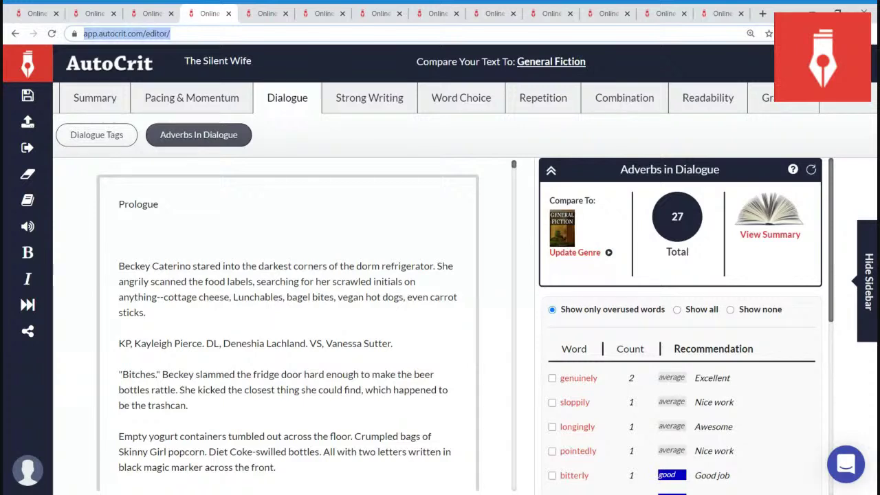
{"action": "left_click", "coordinate": [766, 238]}
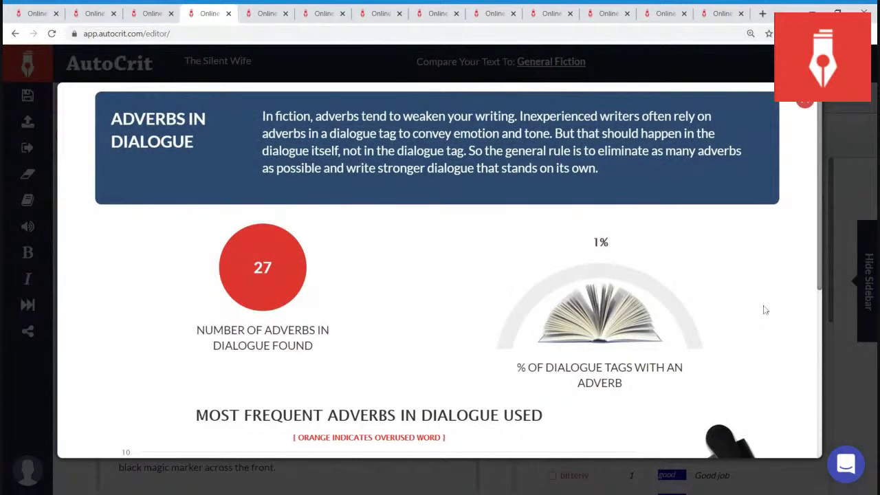
{"action": "scroll", "coordinate": [765, 310], "scroll_direction": "down", "scroll_amount": 1}
{"action": "scroll", "coordinate": [737, 301], "scroll_direction": "down", "scroll_amount": 2}
{"action": "scroll", "coordinate": [738, 300], "scroll_direction": "down", "scroll_amount": 3}
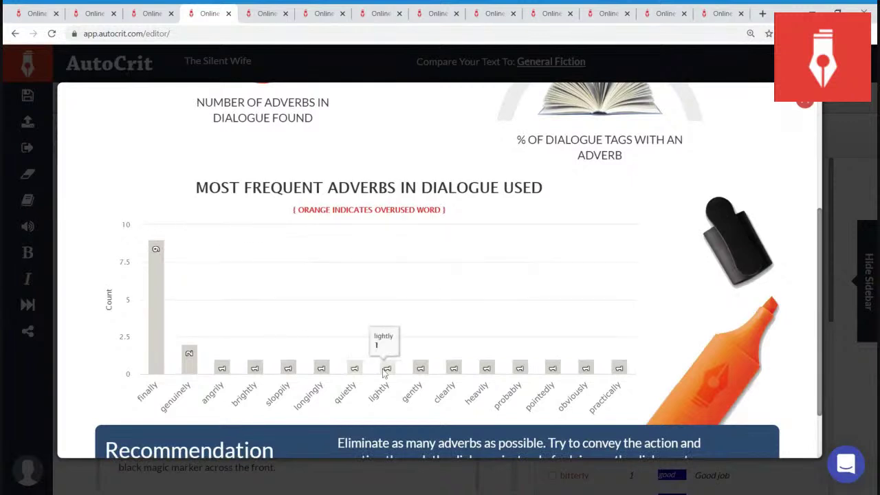
{"action": "scroll", "coordinate": [733, 302], "scroll_direction": "up", "scroll_amount": 2}
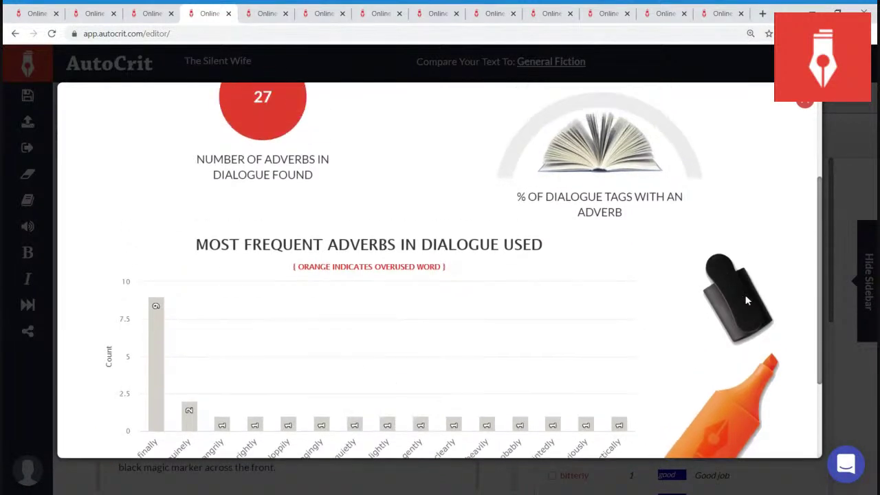
{"action": "scroll", "coordinate": [748, 300], "scroll_direction": "up", "scroll_amount": 1}
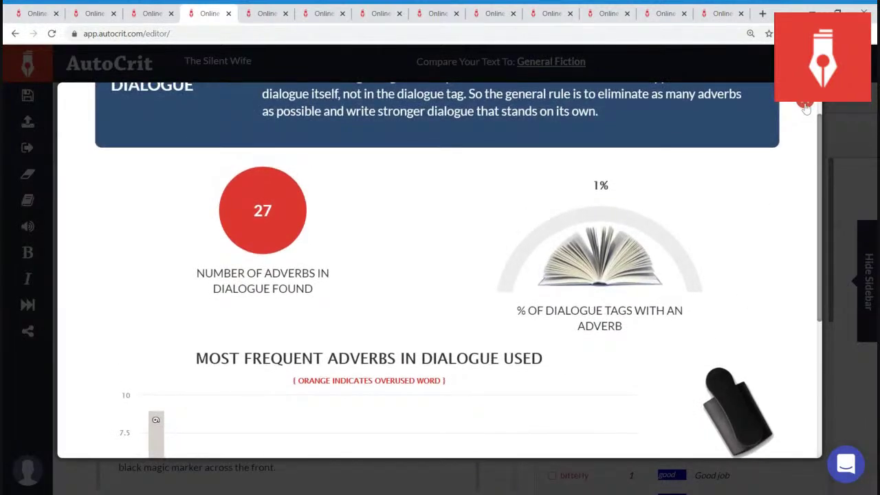
{"action": "left_click", "coordinate": [806, 107]}
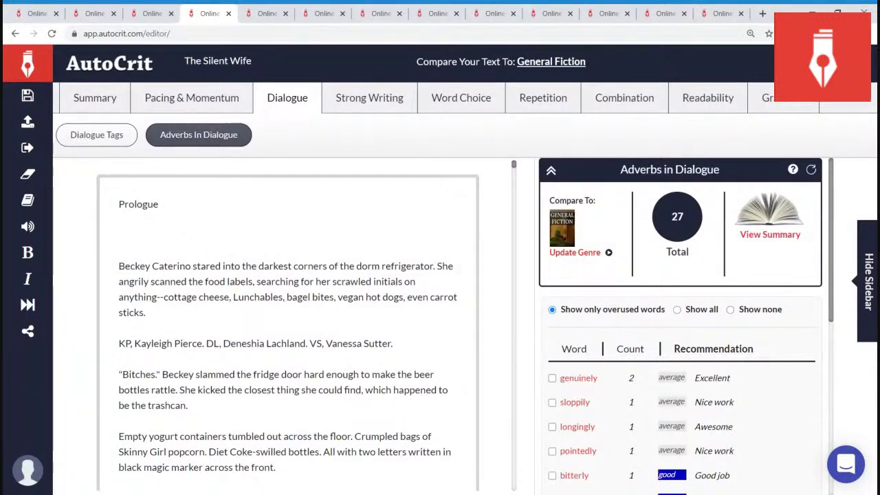
- Read through the opening of the manuscript's prologue alongside the Adverbs in Dialogue results
{"action": "scroll", "coordinate": [289, 323], "scroll_direction": "down", "scroll_amount": 5}
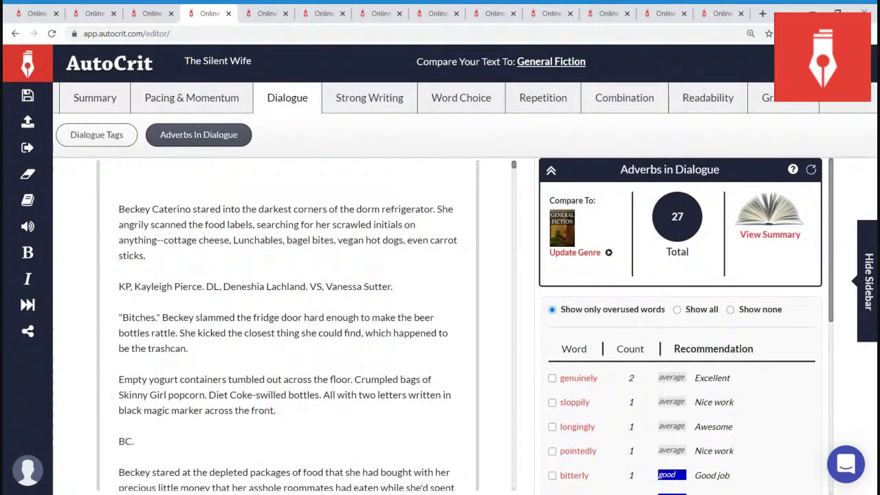
{"action": "scroll", "coordinate": [289, 323], "scroll_direction": "down", "scroll_amount": 3}
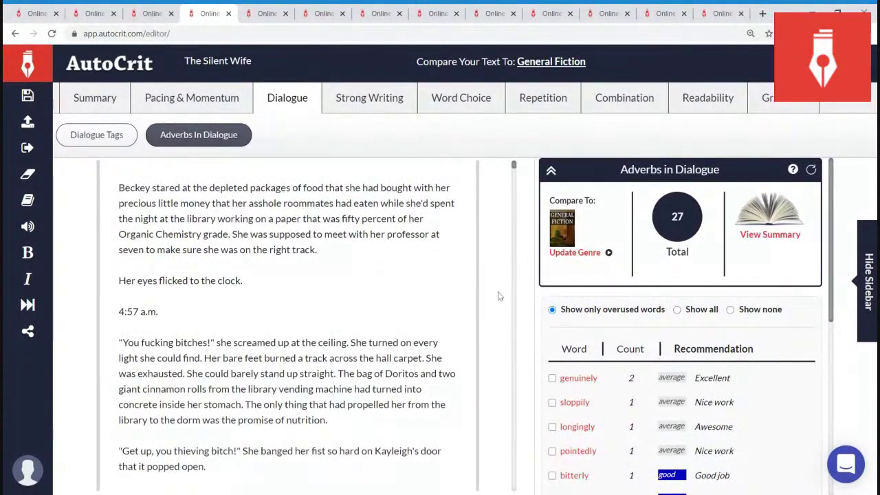
{"action": "scroll", "coordinate": [499, 295], "scroll_direction": "up", "scroll_amount": 3}
{"action": "scroll", "coordinate": [289, 323], "scroll_direction": "up", "scroll_amount": 1}
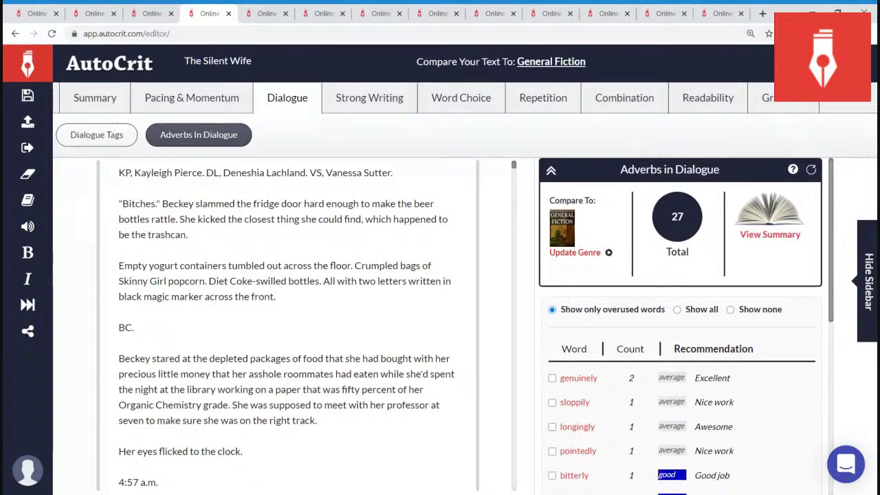
{"action": "scroll", "coordinate": [289, 323], "scroll_direction": "up", "scroll_amount": 1}
{"action": "scroll", "coordinate": [289, 323], "scroll_direction": "down", "scroll_amount": 1}
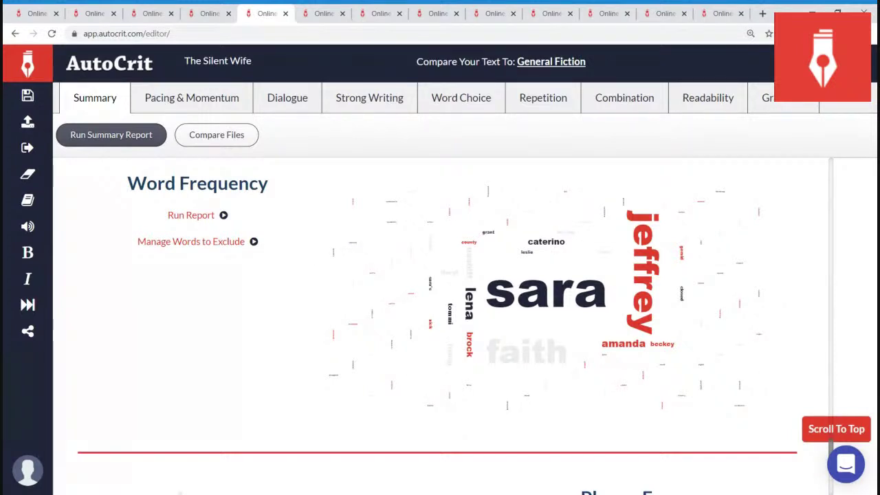
- Examine the largest words in the Summary report's Word Frequency cloud and the phrases in its Phrase Frequency cloud
{"action": "mouse_move", "coordinate": [549, 262]}
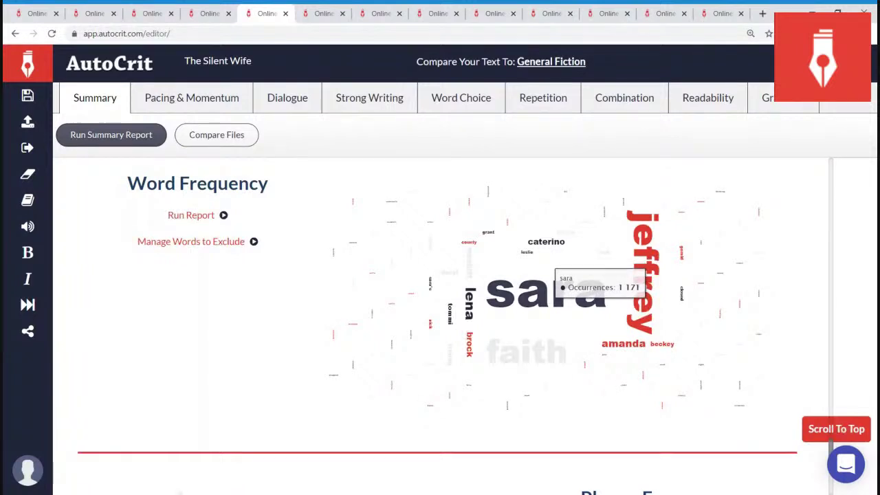
{"action": "mouse_move", "coordinate": [644, 259]}
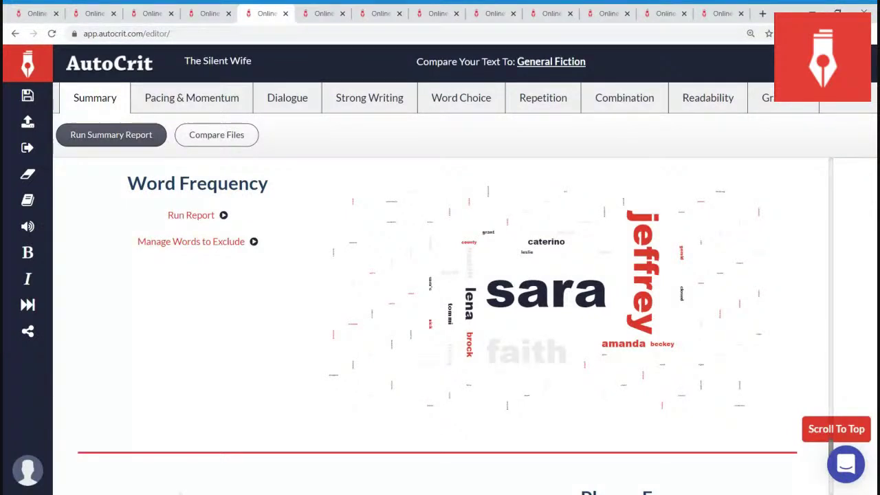
{"action": "scroll", "coordinate": [440, 309], "scroll_direction": "down", "scroll_amount": 2}
{"action": "scroll", "coordinate": [550, 390], "scroll_direction": "down", "scroll_amount": 3}
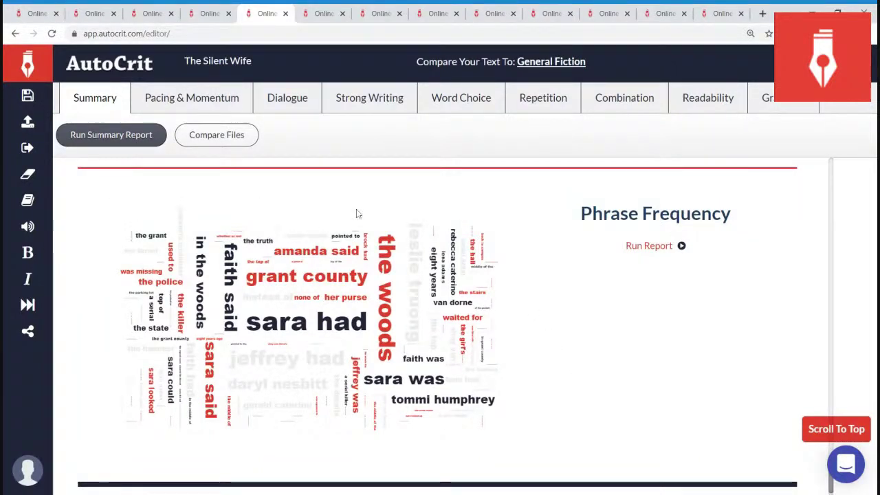
{"action": "mouse_move", "coordinate": [384, 240]}
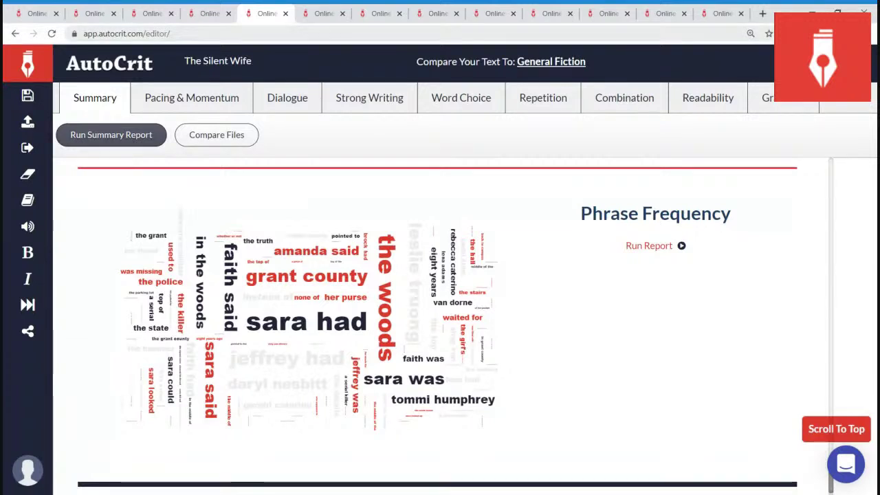
- Switch to the open Strong Writing Adverbs report and view its summary through to the most frequent adverbs chart
{"action": "left_click", "coordinate": [316, 14]}
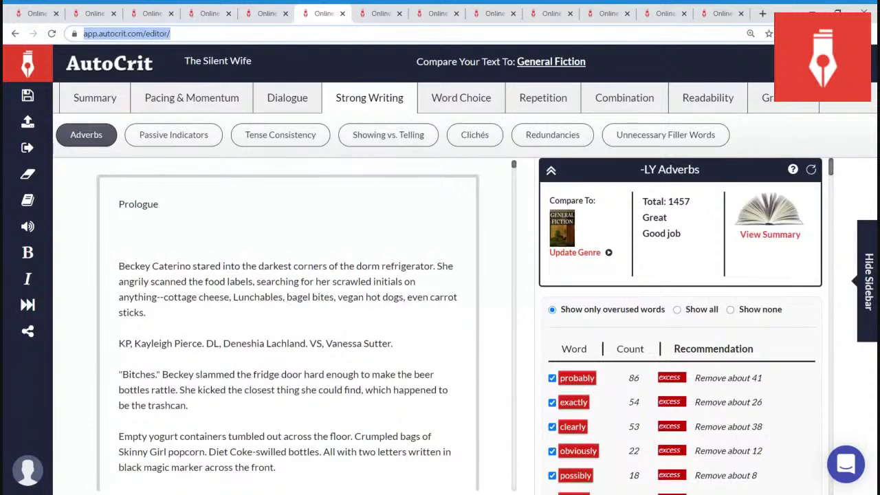
{"action": "left_click", "coordinate": [756, 241]}
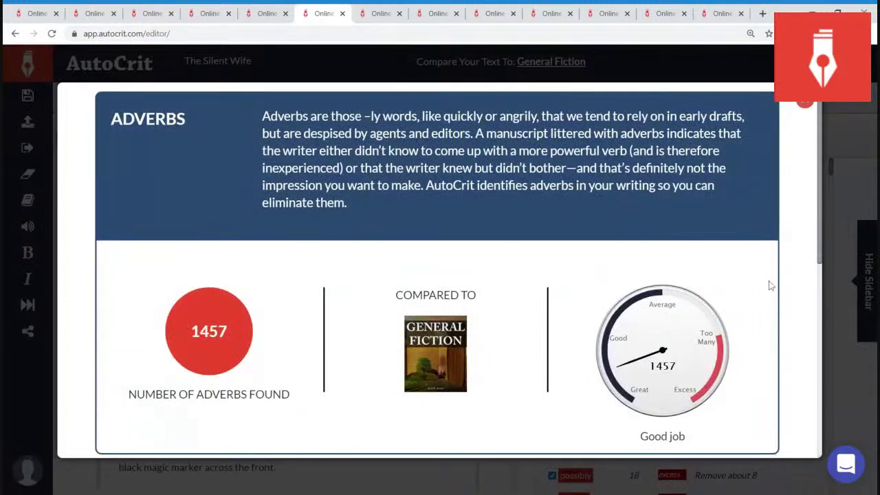
{"action": "scroll", "coordinate": [820, 247], "scroll_direction": "down", "scroll_amount": 1}
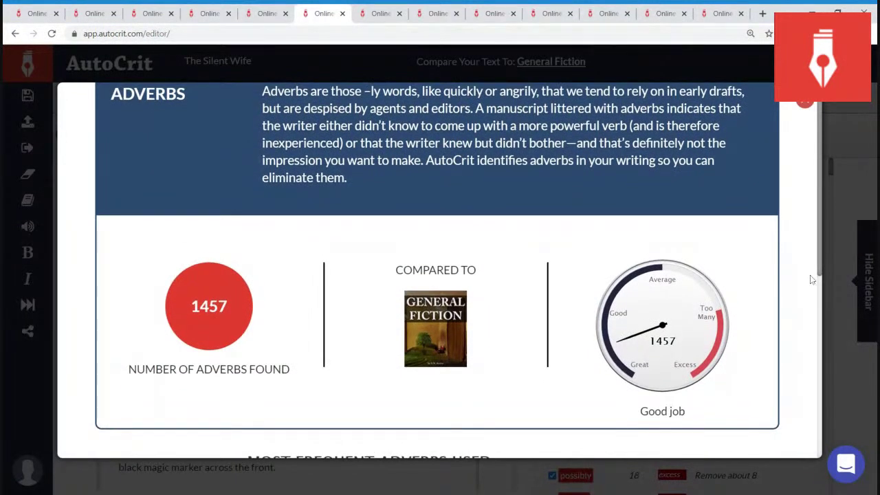
{"action": "scroll", "coordinate": [820, 234], "scroll_direction": "down", "scroll_amount": 1}
{"action": "left_click_drag", "start_coordinate": [820, 234], "coordinate": [818, 359]}
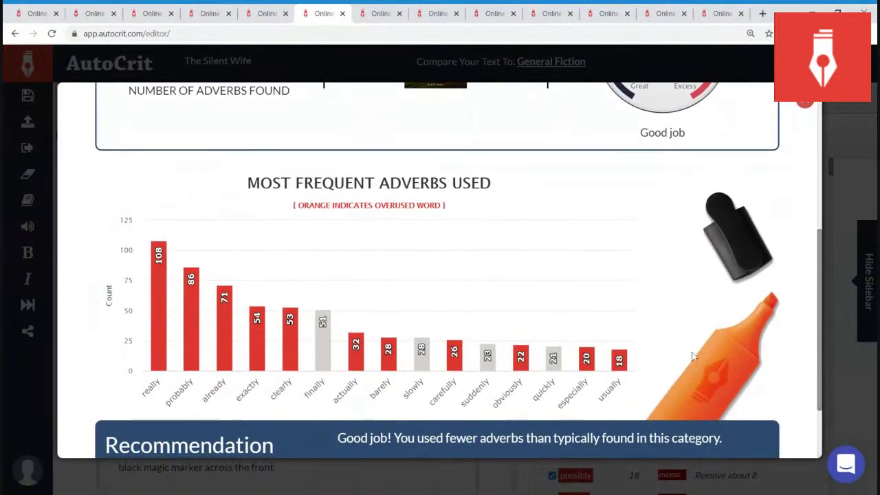
- Compare the adverb gauge for General Fiction with the most frequent adverbs chart, checking the bars for "really" and "already"
{"action": "scroll", "coordinate": [822, 341], "scroll_direction": "up", "scroll_amount": 1}
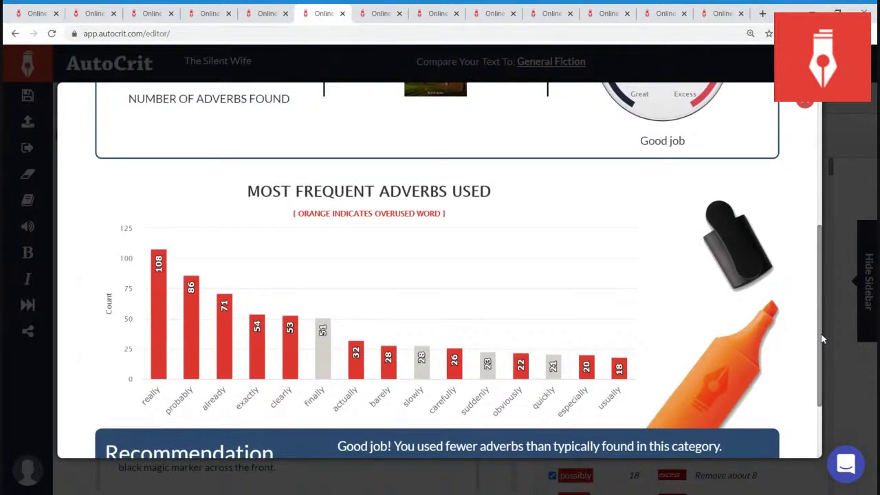
{"action": "scroll", "coordinate": [822, 339], "scroll_direction": "up", "scroll_amount": 1}
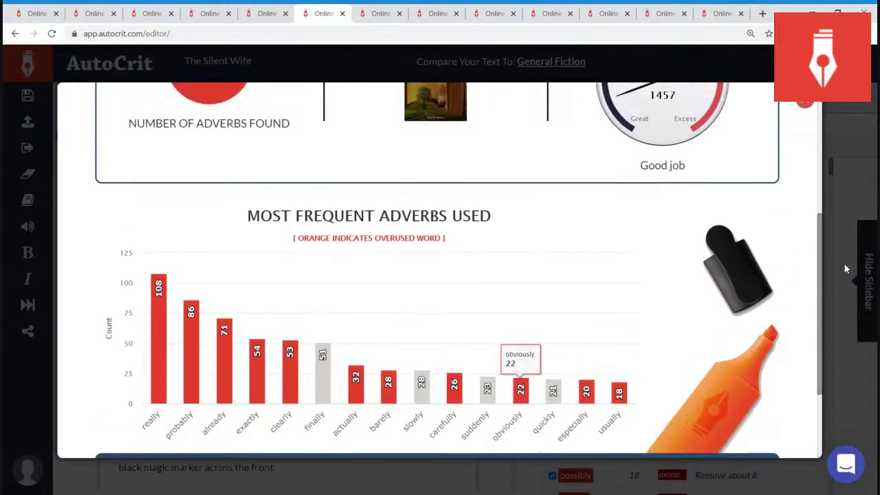
{"action": "scroll", "coordinate": [823, 261], "scroll_direction": "up", "scroll_amount": 2}
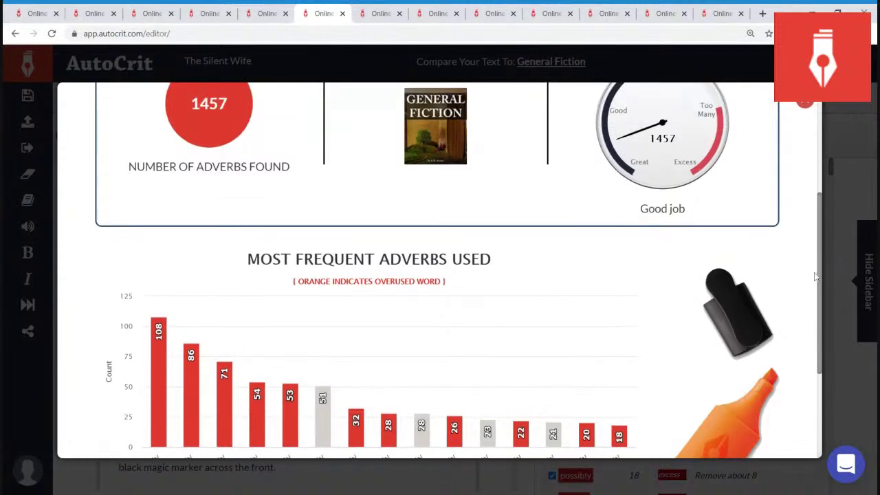
{"action": "scroll", "coordinate": [816, 276], "scroll_direction": "down", "scroll_amount": 2}
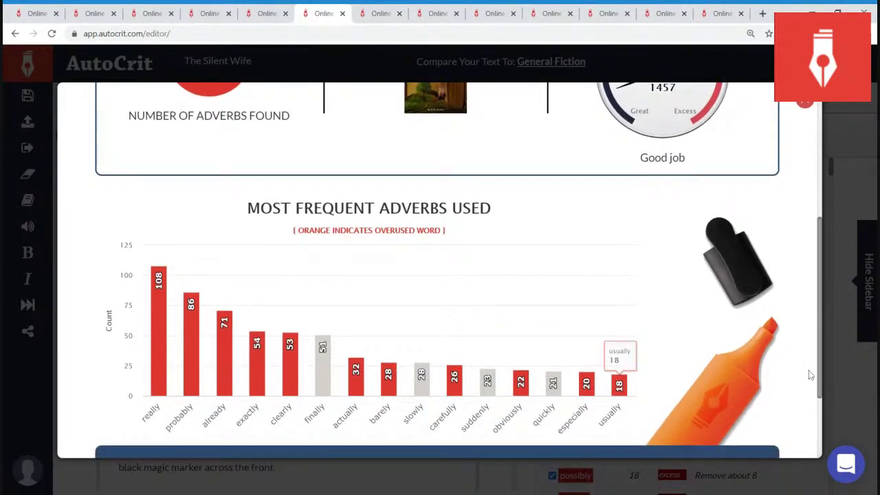
{"action": "scroll", "coordinate": [815, 375], "scroll_direction": "down", "scroll_amount": 1}
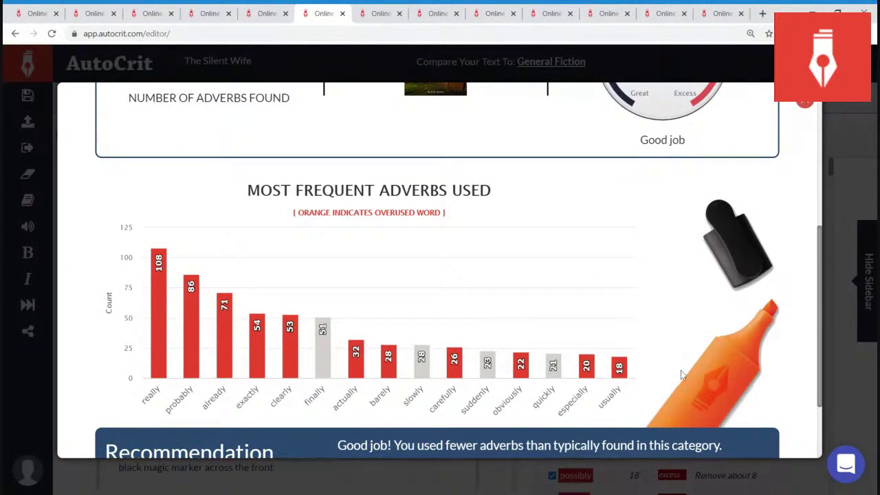
{"action": "scroll", "coordinate": [818, 344], "scroll_direction": "up", "scroll_amount": 3}
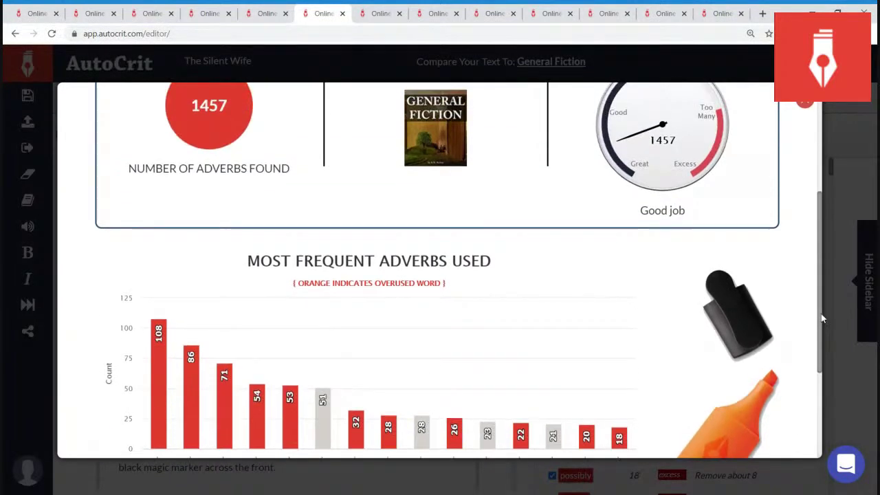
{"action": "scroll", "coordinate": [821, 306], "scroll_direction": "up", "scroll_amount": 2}
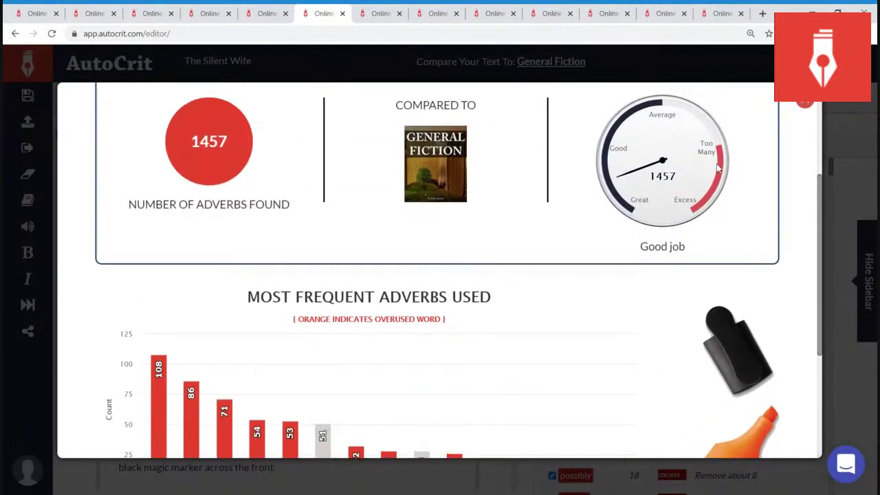
{"action": "left_click_drag", "start_coordinate": [815, 222], "coordinate": [814, 277]}
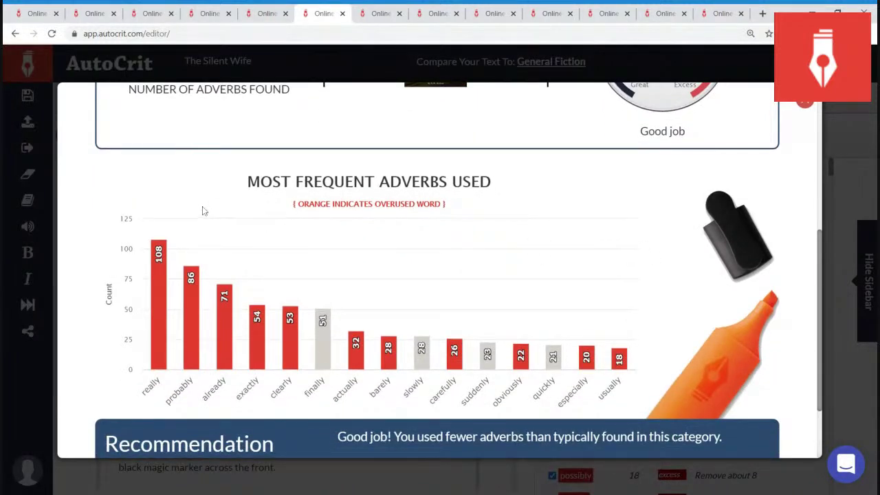
{"action": "mouse_move", "coordinate": [157, 289]}
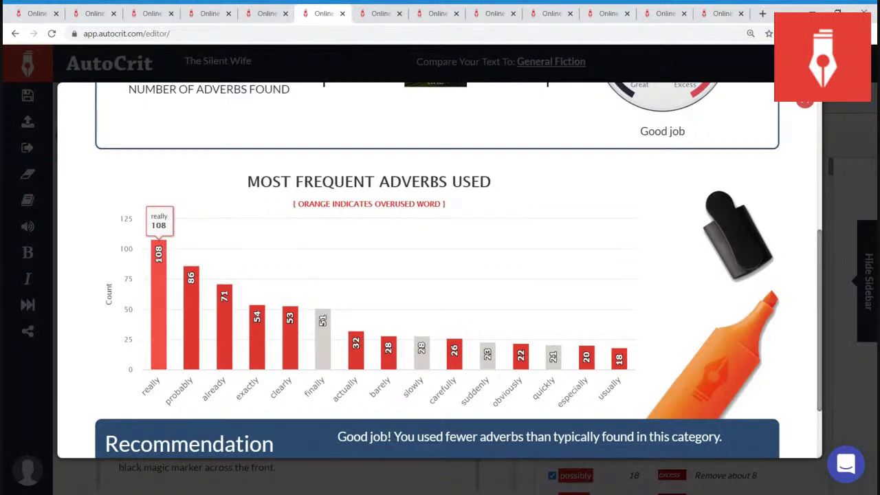
{"action": "mouse_move", "coordinate": [224, 302]}
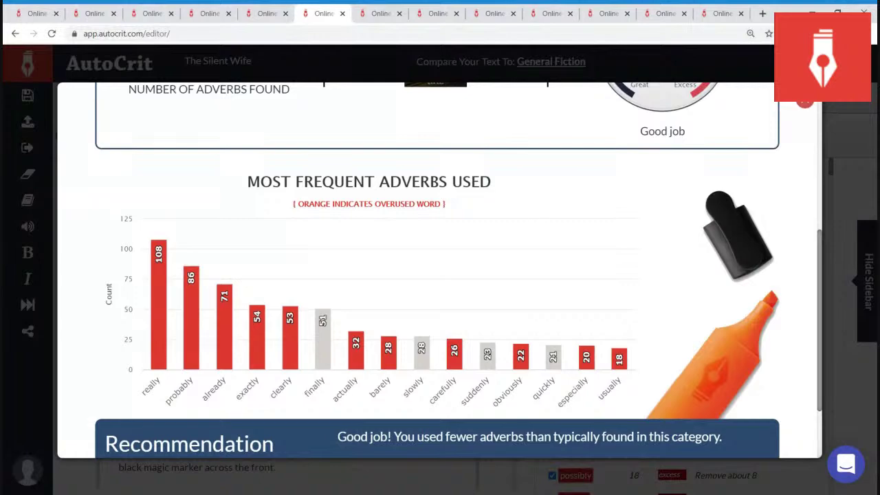
- Close the adverbs summary and locate the overused adverb "possibly" in the manuscript from the word list
{"action": "left_click", "coordinate": [805, 101]}
{"action": "scroll", "coordinate": [560, 293], "scroll_direction": "down", "scroll_amount": 2}
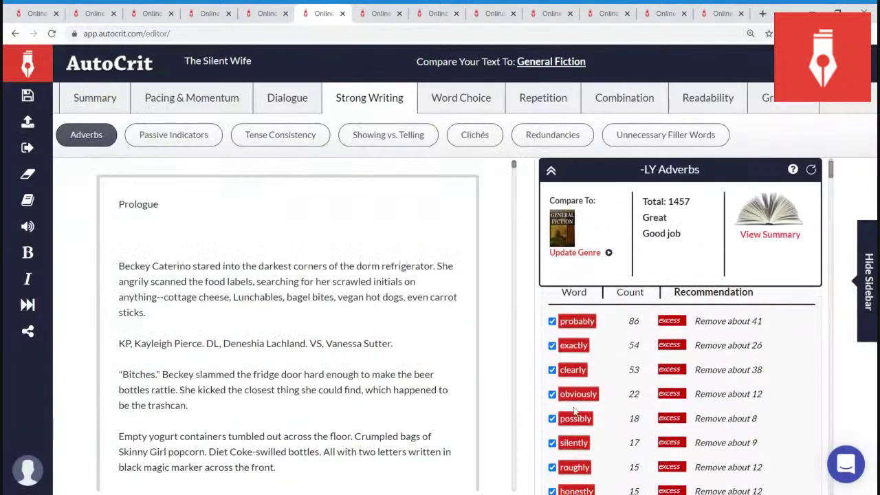
{"action": "left_click", "coordinate": [576, 423]}
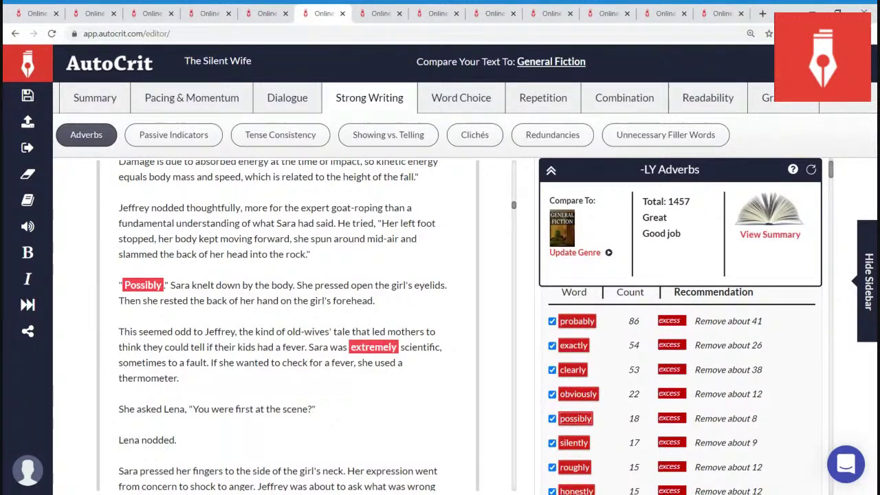
- Step through the occurrences of the overused adverb "approximately" in the manuscript and check its removal recommendation in the word list
{"action": "scroll", "coordinate": [546, 396], "scroll_direction": "down", "scroll_amount": 1}
{"action": "scroll", "coordinate": [547, 395], "scroll_direction": "down", "scroll_amount": 2}
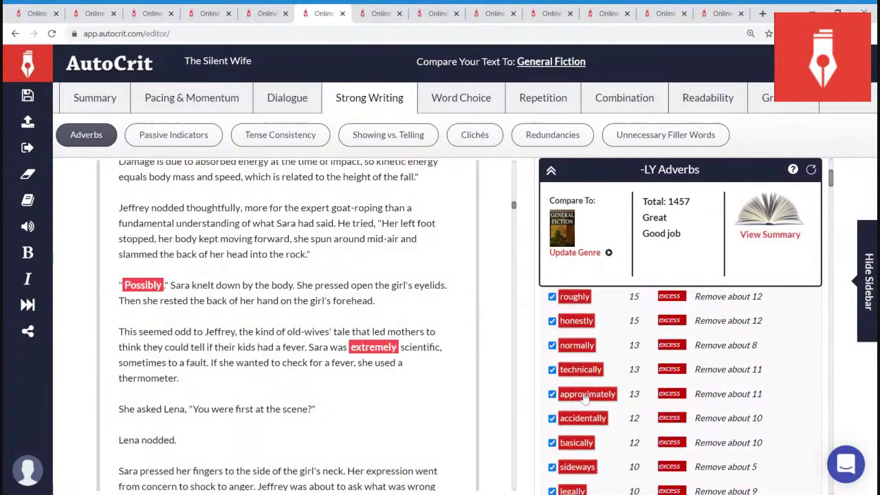
{"action": "left_click", "coordinate": [584, 397]}
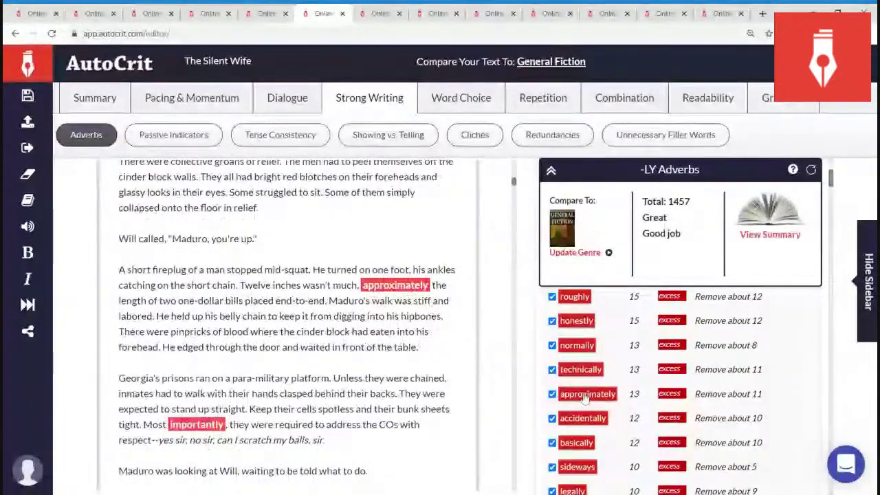
{"action": "left_click", "coordinate": [585, 398]}
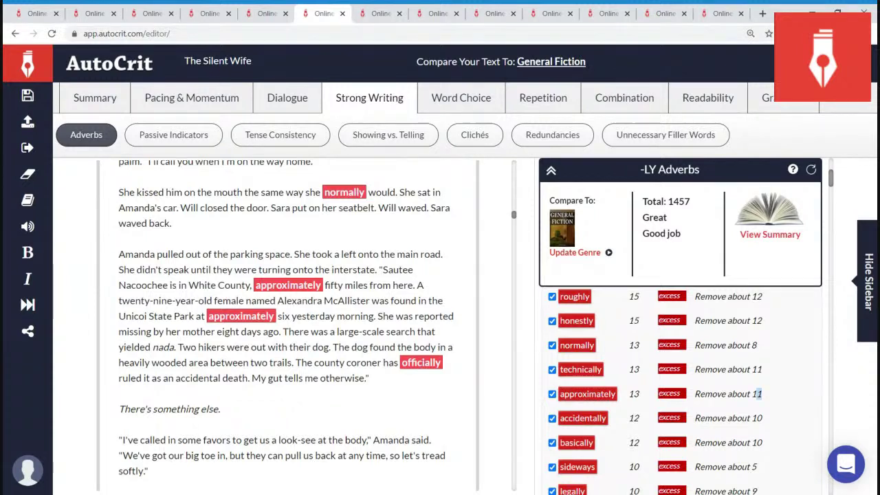
{"action": "left_click_drag", "start_coordinate": [761, 394], "coordinate": [756, 394]}
{"action": "left_click", "coordinate": [756, 394]}
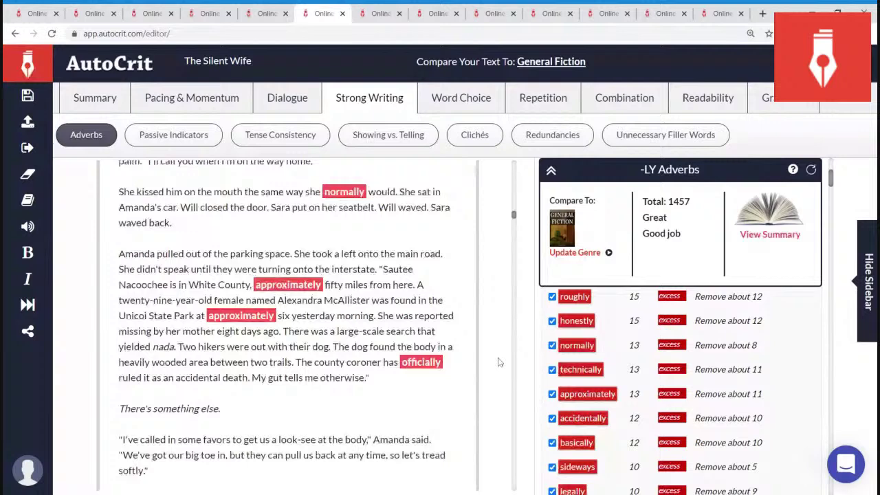
- Read the manuscript passage containing "approximately" twice and turn off the highlighting for that adverb
{"action": "scroll", "coordinate": [500, 363], "scroll_direction": "down", "scroll_amount": 1}
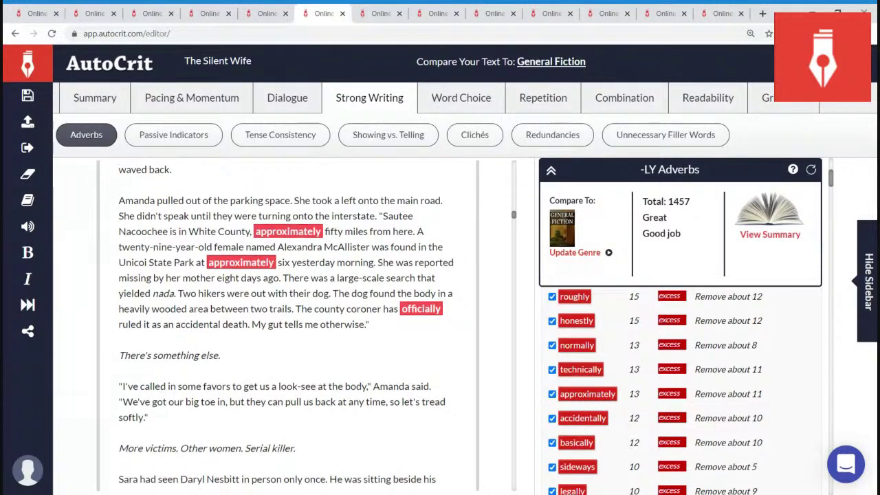
{"action": "scroll", "coordinate": [286, 323], "scroll_direction": "up", "scroll_amount": 1}
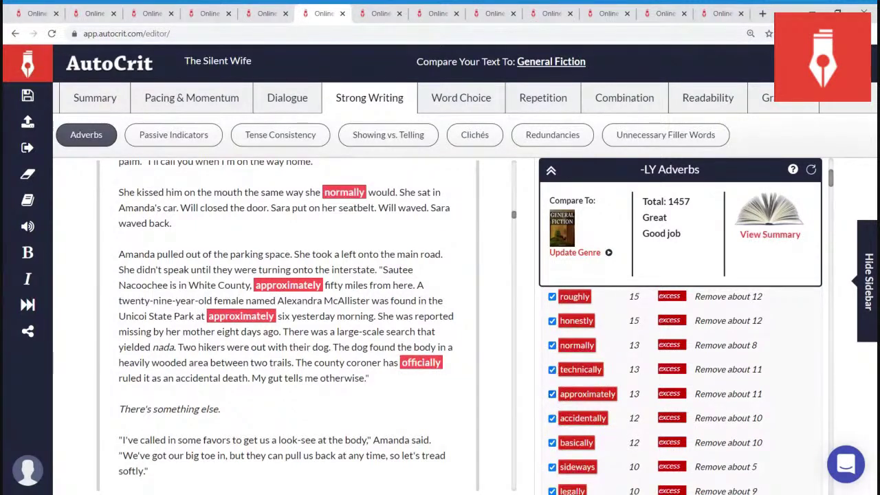
{"action": "left_click", "coordinate": [552, 394]}
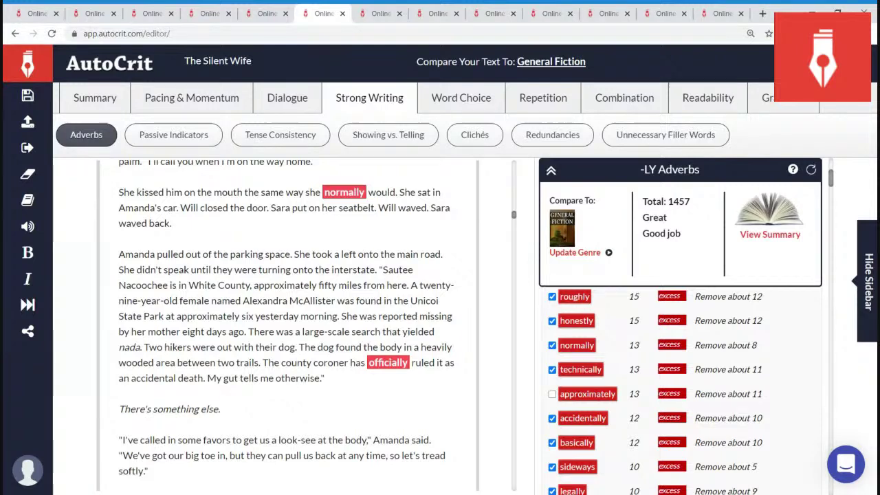
- Switch to the open Unnecessary Filler Words report and examine its summary gauge and the chart of most frequent filler words
{"action": "left_click", "coordinate": [374, 14]}
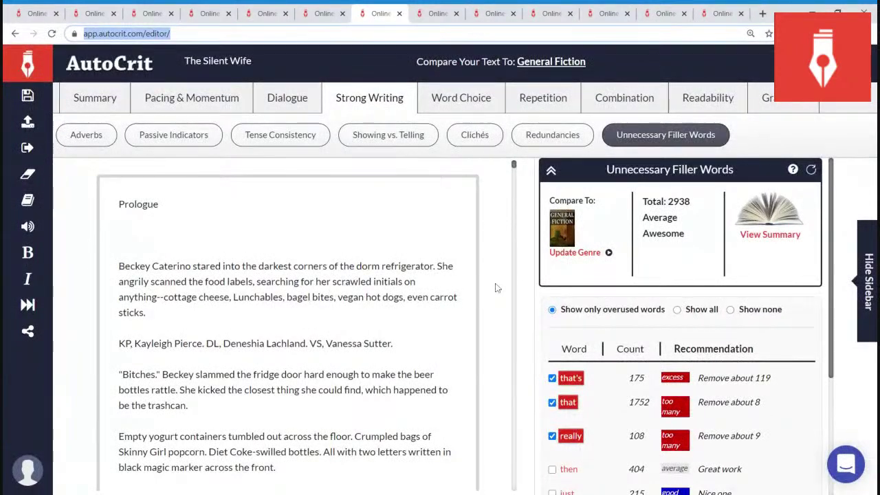
{"action": "left_click", "coordinate": [769, 235]}
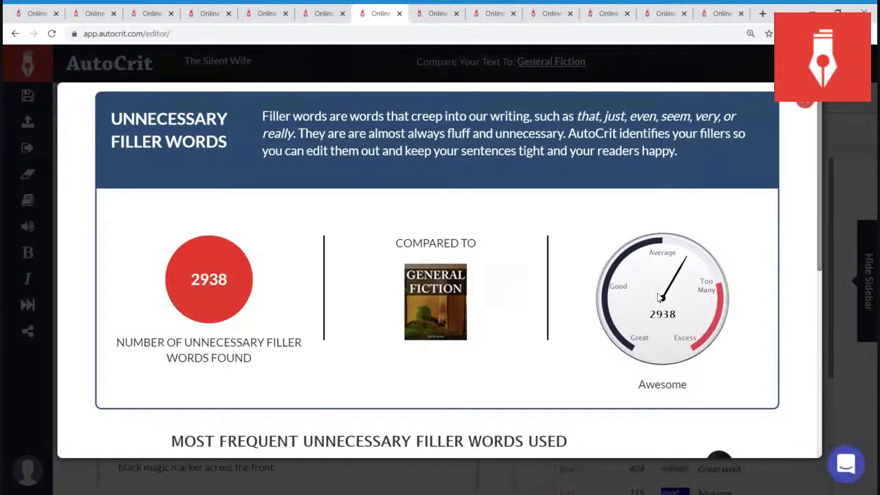
{"action": "scroll", "coordinate": [660, 295], "scroll_direction": "down", "scroll_amount": 1}
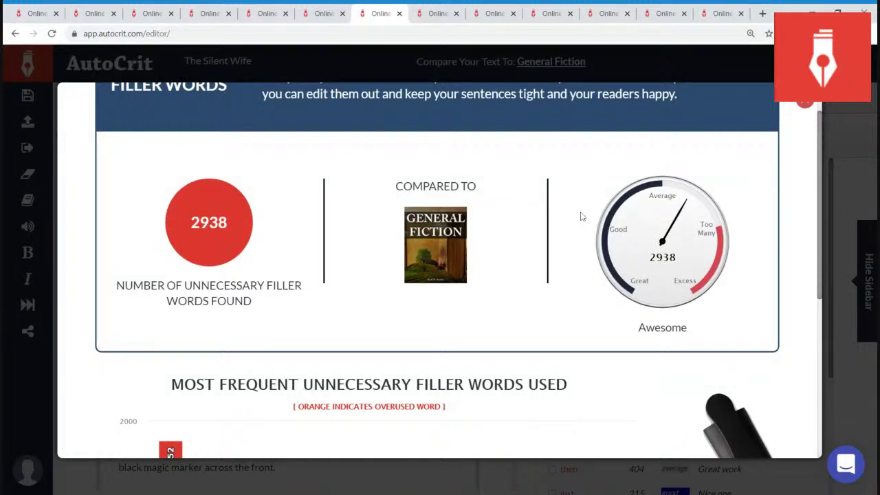
{"action": "scroll", "coordinate": [643, 227], "scroll_direction": "down", "scroll_amount": 2}
{"action": "scroll", "coordinate": [642, 227], "scroll_direction": "down", "scroll_amount": 2}
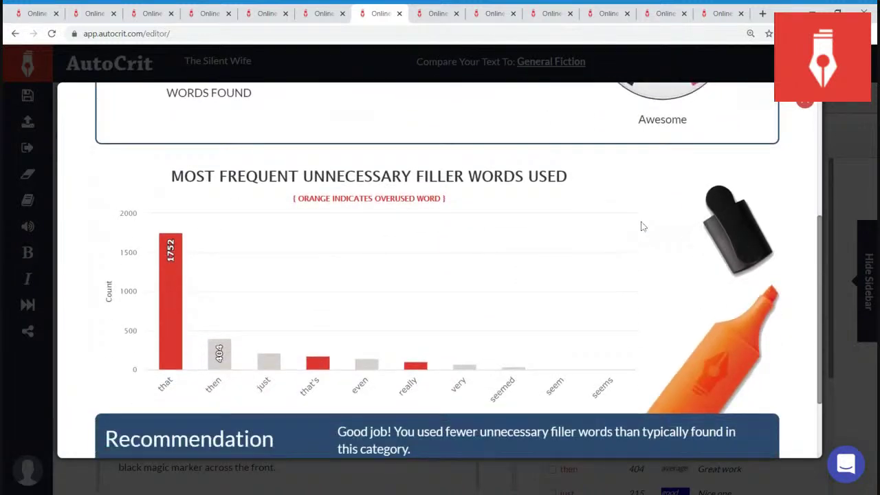
{"action": "mouse_move", "coordinate": [182, 249]}
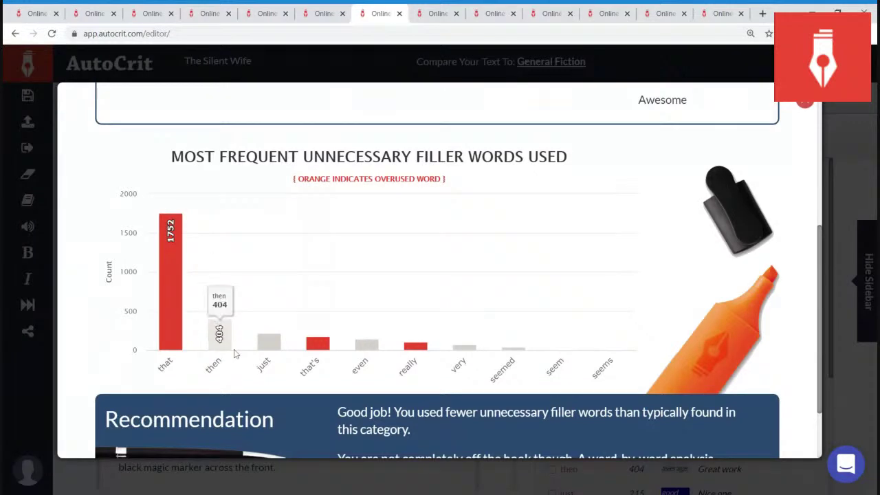
{"action": "mouse_move", "coordinate": [230, 350]}
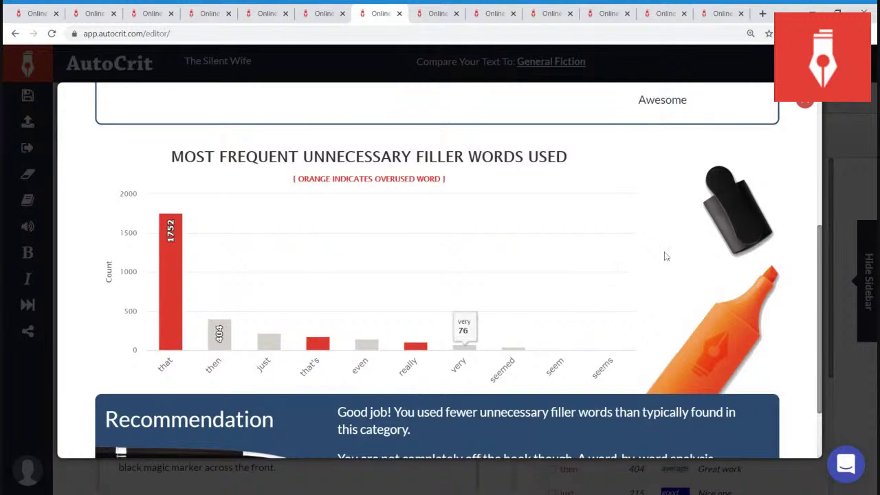
{"action": "left_click", "coordinate": [807, 105]}
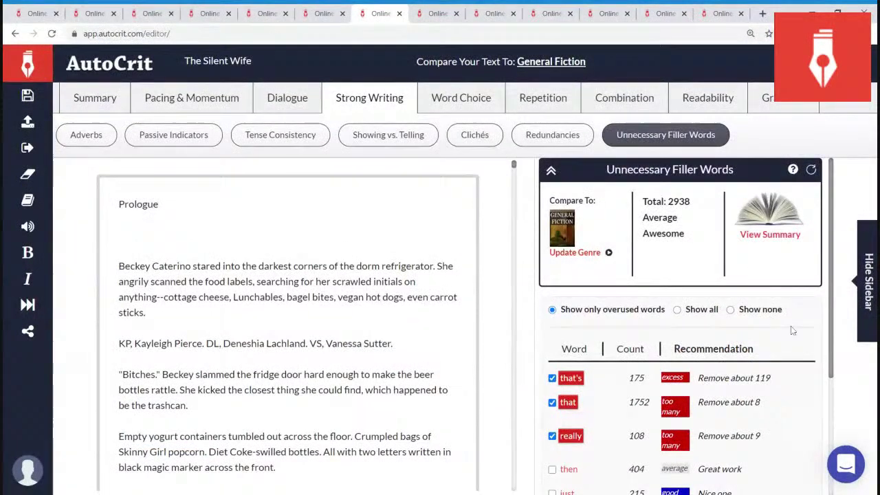
- Step through the occurrences of the filler word "that's" in the manuscript and check its recommendation in the filler word list
{"action": "scroll", "coordinate": [794, 334], "scroll_direction": "down", "scroll_amount": 1}
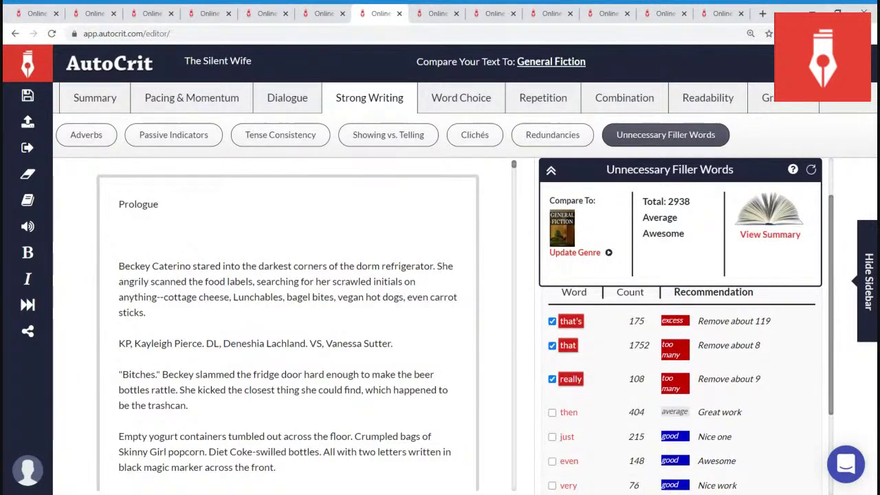
{"action": "scroll", "coordinate": [829, 337], "scroll_direction": "up", "scroll_amount": 1}
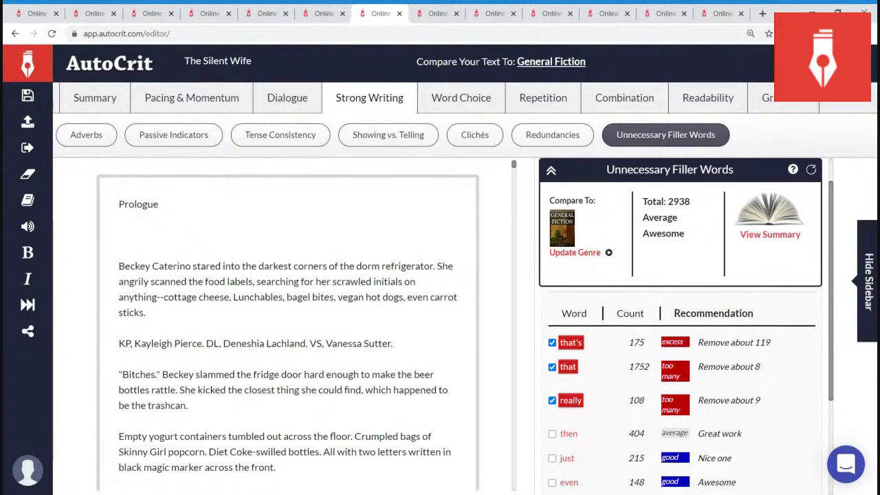
{"action": "left_click", "coordinate": [568, 350]}
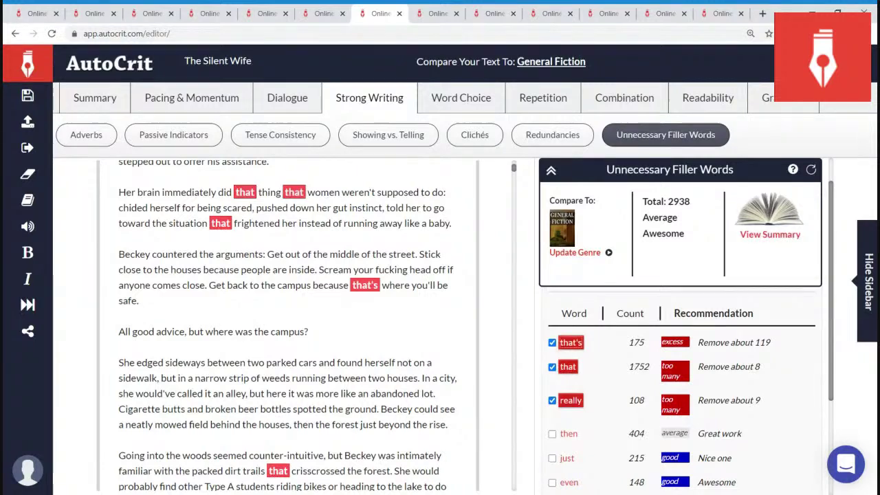
{"action": "left_click", "coordinate": [561, 342]}
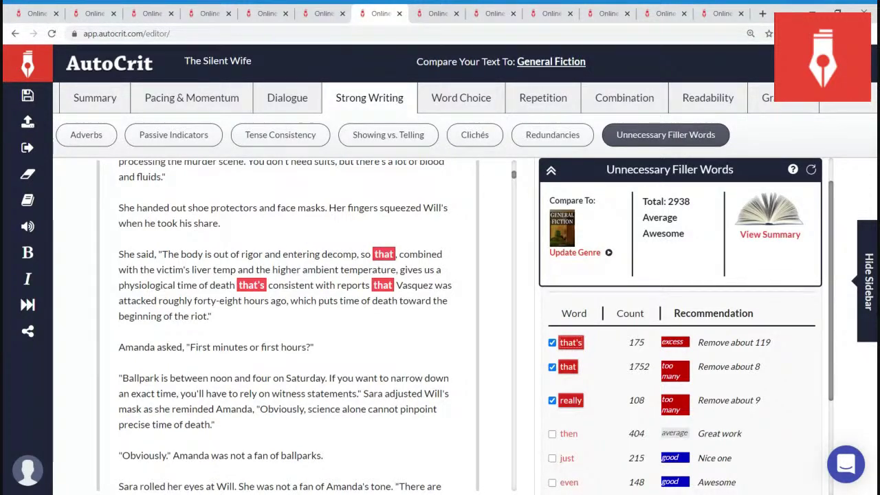
{"action": "left_click", "coordinate": [569, 343]}
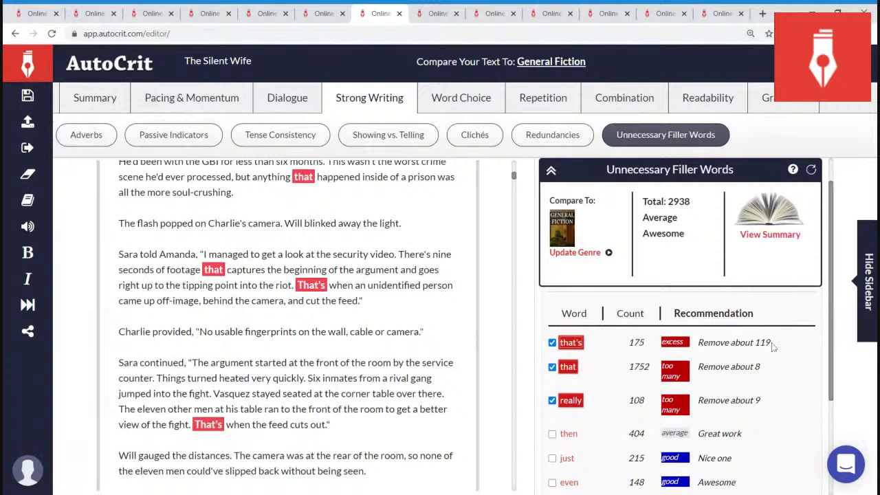
{"action": "left_click_drag", "start_coordinate": [771, 344], "coordinate": [761, 343]}
{"action": "left_click", "coordinate": [761, 343]}
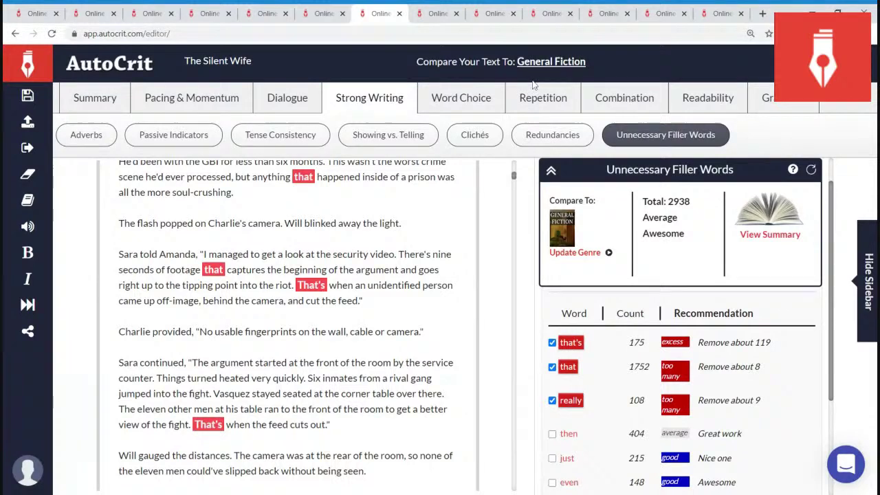
{"action": "left_click", "coordinate": [574, 345]}
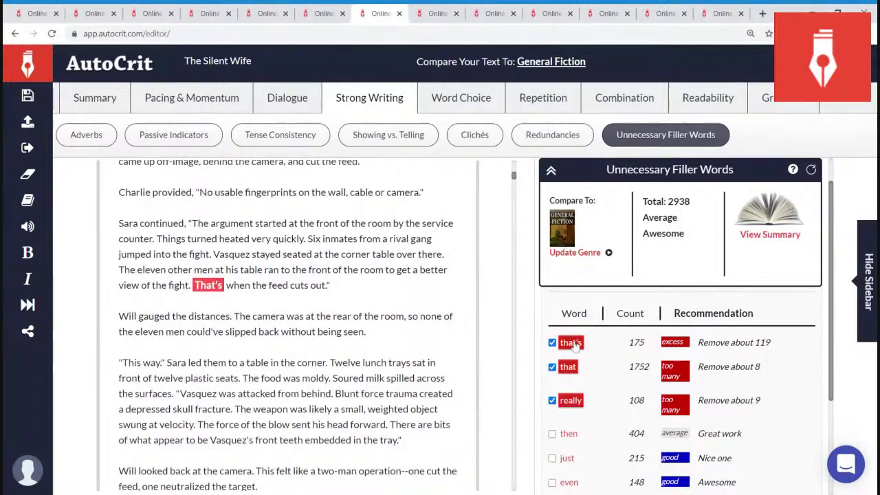
{"action": "left_click", "coordinate": [575, 345]}
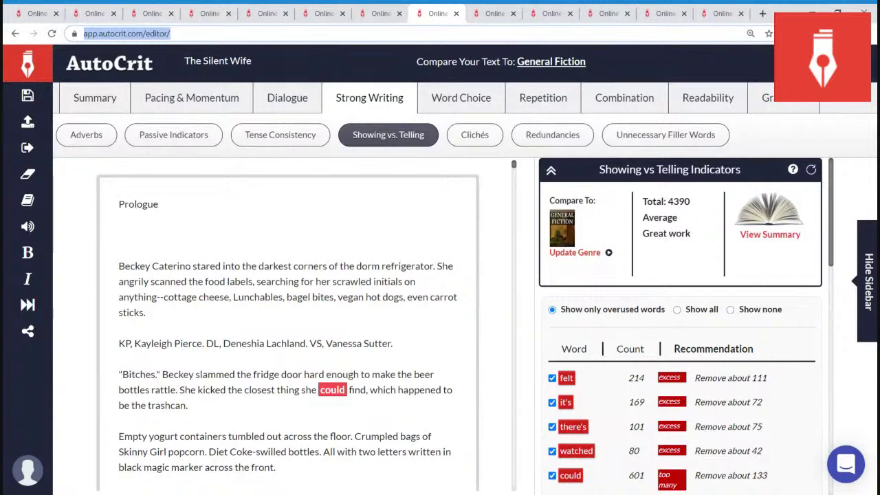
- View the Showing vs. Telling summary and check the bars for "could" and "know" in the most frequent indicators chart
{"action": "left_click", "coordinate": [769, 239]}
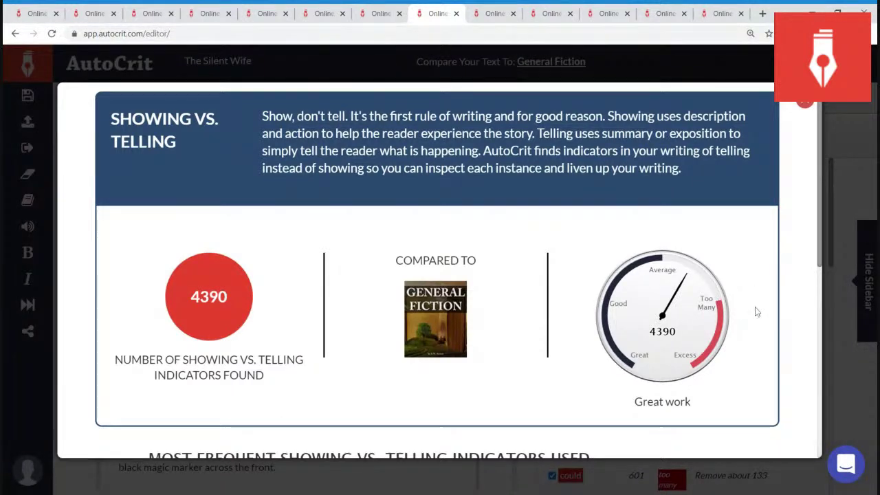
{"action": "scroll", "coordinate": [756, 313], "scroll_direction": "down", "scroll_amount": 2}
{"action": "scroll", "coordinate": [757, 312], "scroll_direction": "up", "scroll_amount": 2}
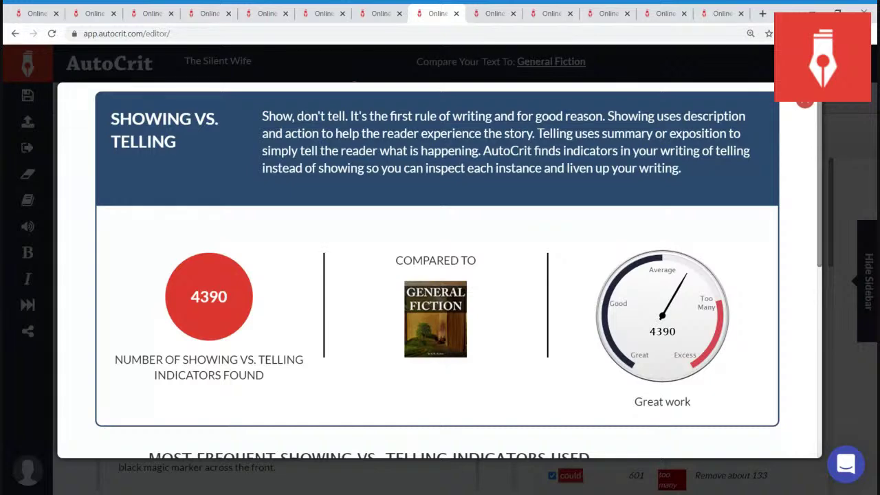
{"action": "scroll", "coordinate": [754, 307], "scroll_direction": "down", "scroll_amount": 4}
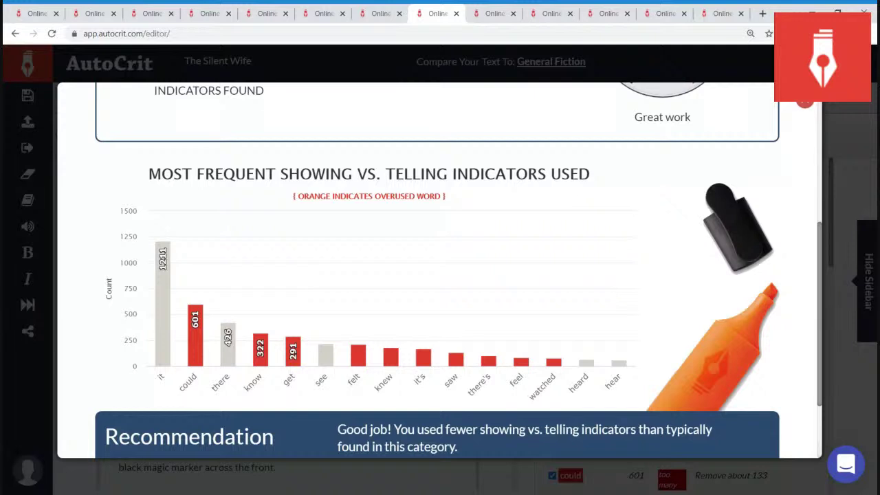
{"action": "mouse_move", "coordinate": [193, 341]}
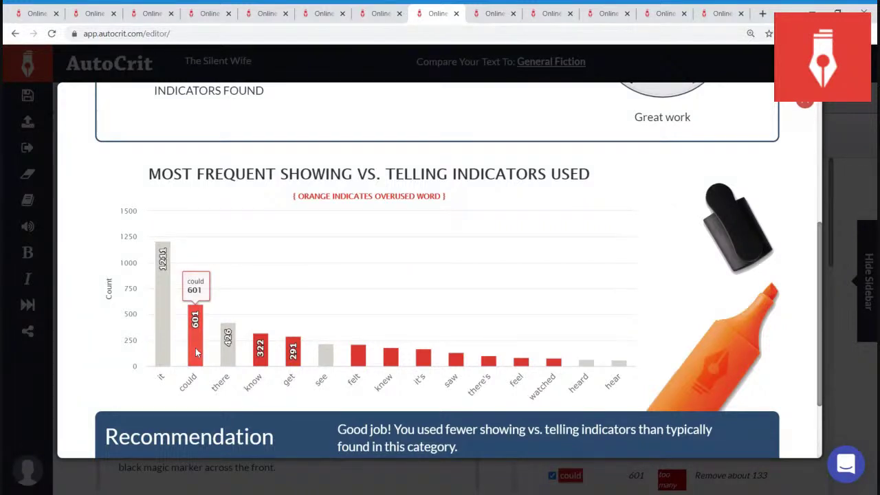
{"action": "mouse_move", "coordinate": [261, 368]}
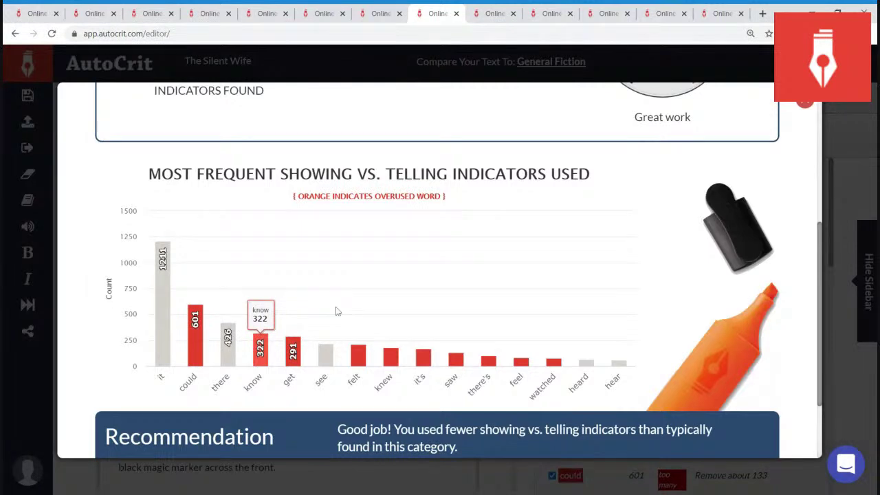
{"action": "left_click", "coordinate": [805, 103]}
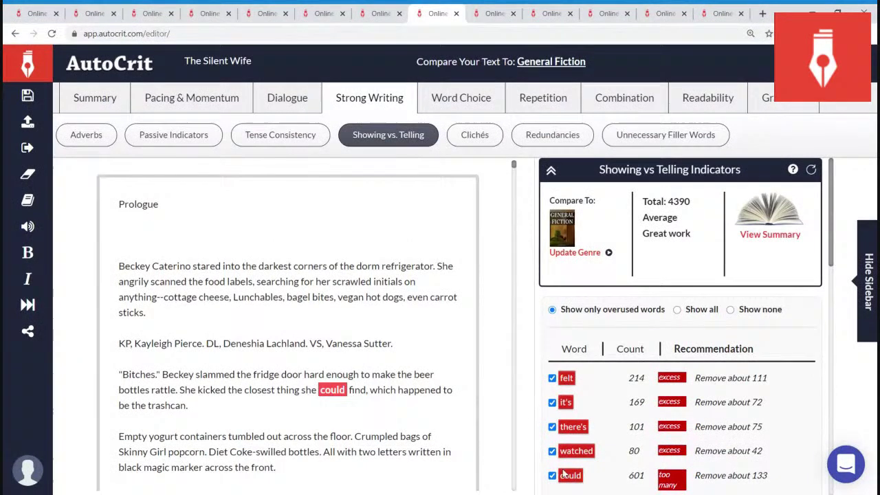
- Review the list of overused showing vs. telling indicators and step through the occurrences of "could" in the manuscript
{"action": "scroll", "coordinate": [713, 405], "scroll_direction": "down", "scroll_amount": 1}
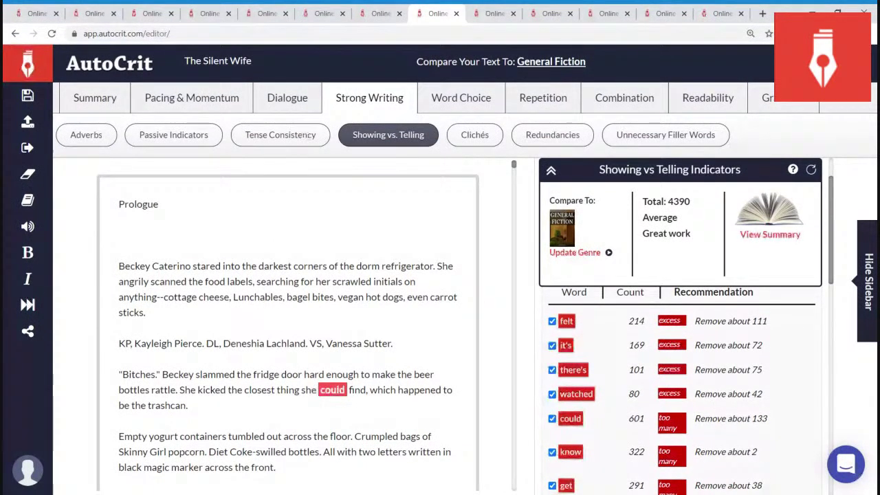
{"action": "scroll", "coordinate": [766, 330], "scroll_direction": "down", "scroll_amount": 1}
{"action": "scroll", "coordinate": [797, 387], "scroll_direction": "down", "scroll_amount": 5}
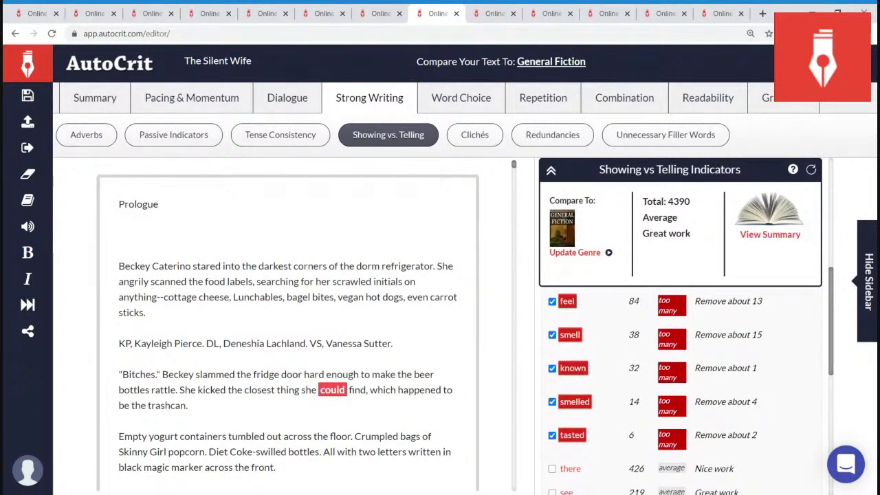
{"action": "scroll", "coordinate": [725, 382], "scroll_direction": "up", "scroll_amount": 5}
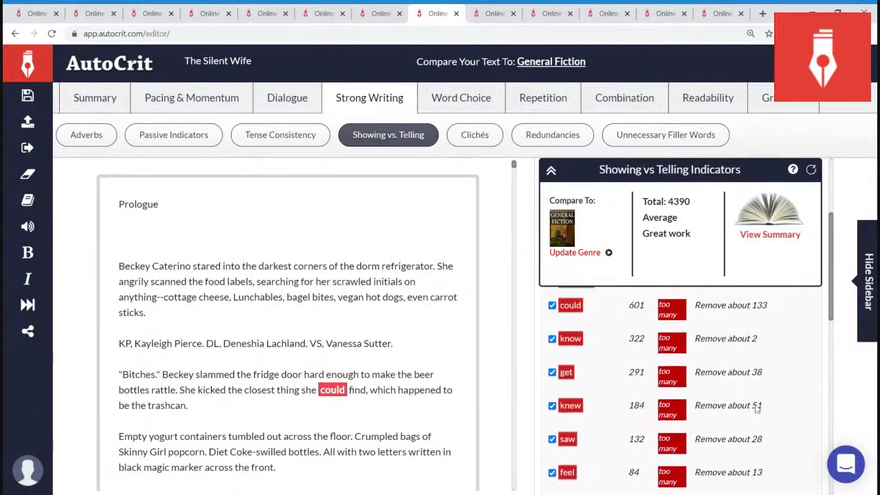
{"action": "scroll", "coordinate": [755, 385], "scroll_direction": "up", "scroll_amount": 3}
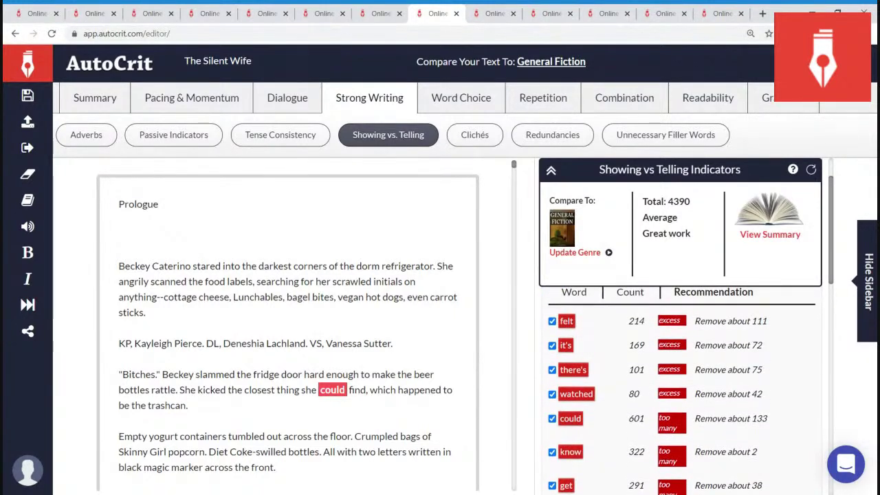
{"action": "left_click", "coordinate": [576, 425]}
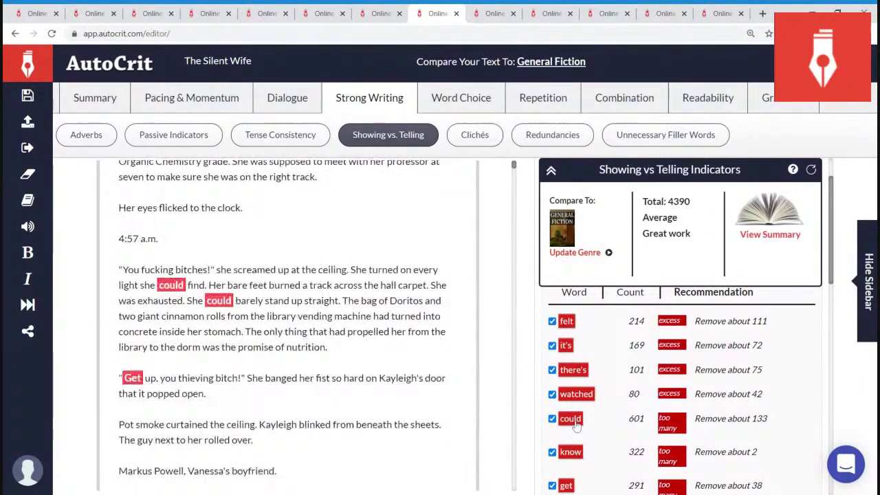
{"action": "left_click", "coordinate": [576, 425]}
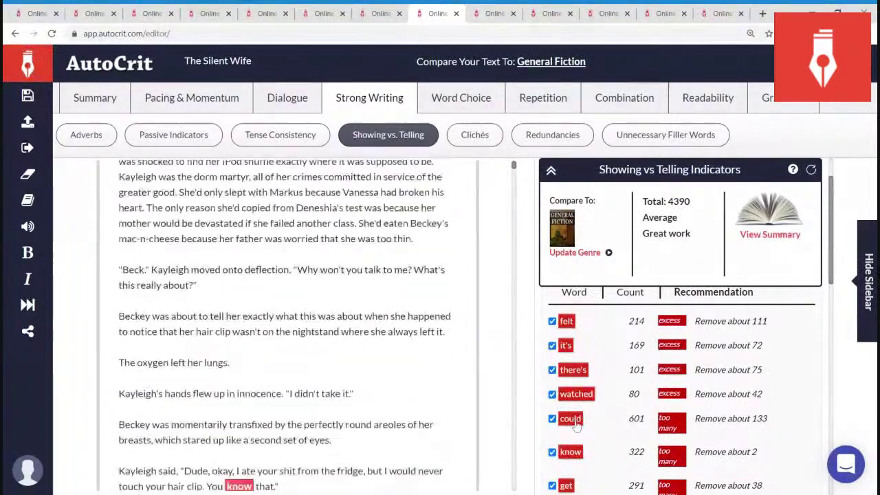
{"action": "left_click", "coordinate": [576, 426]}
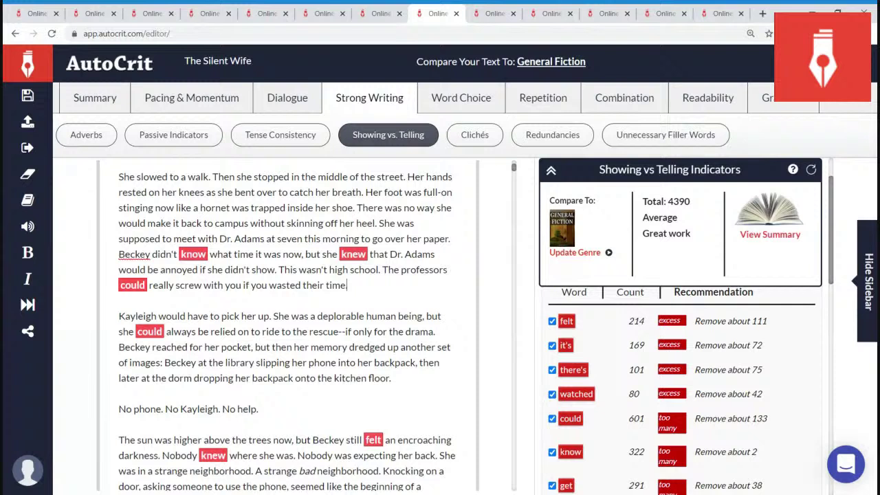
- Switch to the open Generic Descriptions report and examine its summary gauge and the chart of most frequent generic descriptions
{"action": "left_click", "coordinate": [347, 285]}
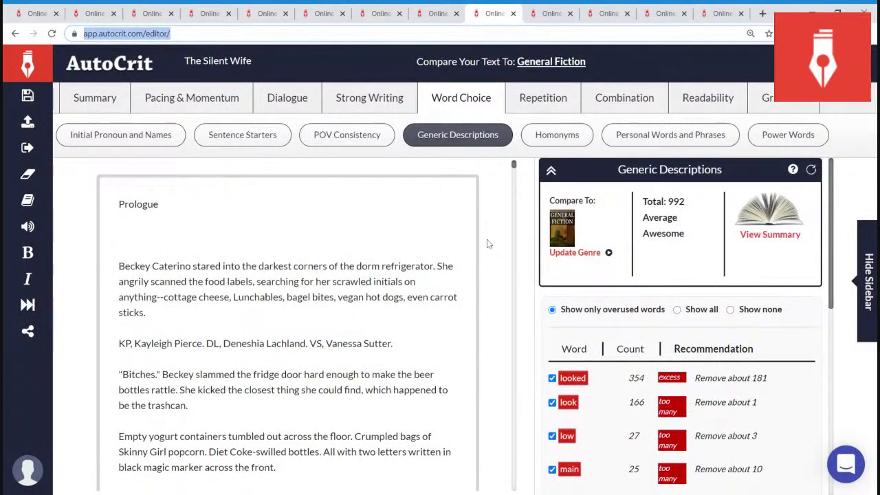
{"action": "left_click", "coordinate": [757, 241]}
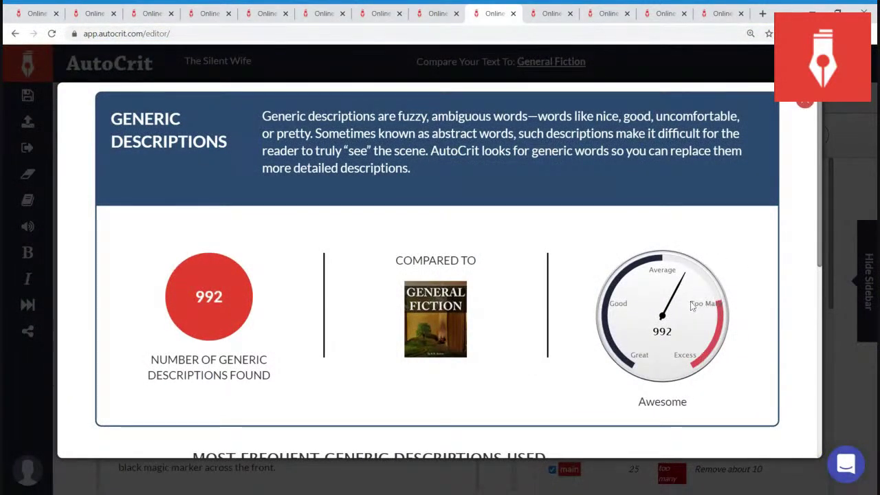
{"action": "scroll", "coordinate": [692, 304], "scroll_direction": "down", "scroll_amount": 2}
{"action": "scroll", "coordinate": [688, 303], "scroll_direction": "down", "scroll_amount": 3}
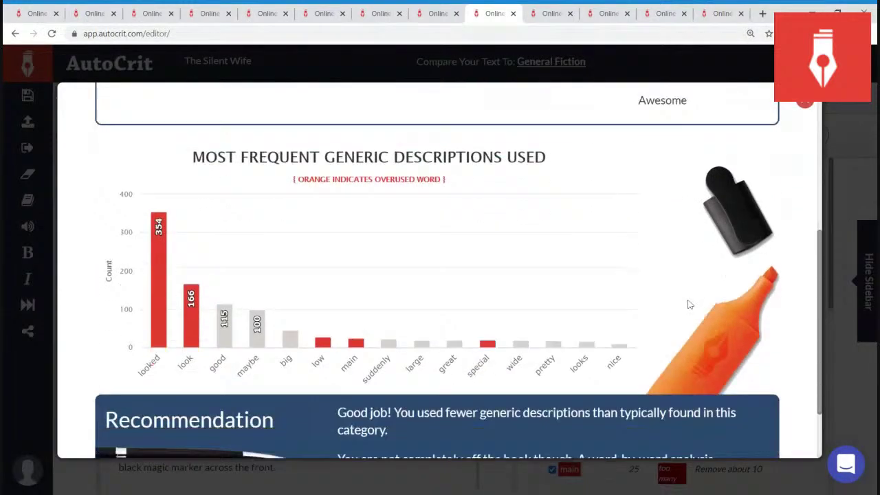
{"action": "scroll", "coordinate": [688, 303], "scroll_direction": "up", "scroll_amount": 1}
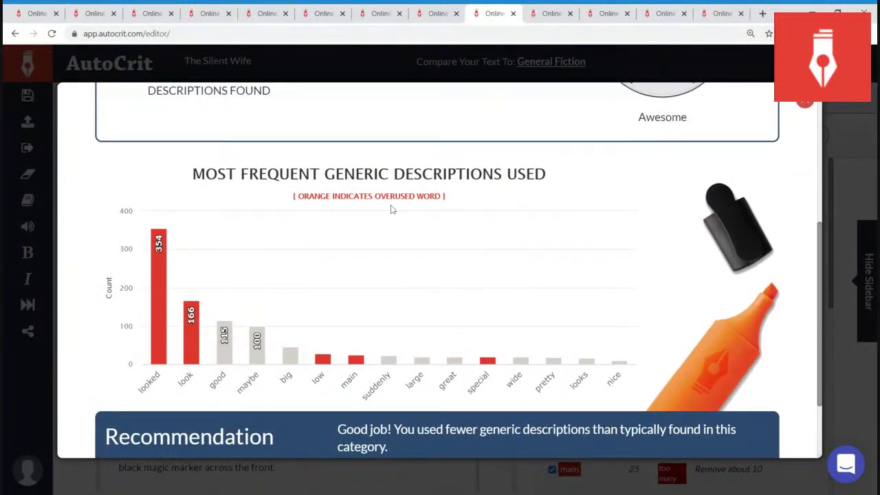
- Check the bars for "looked", "maybe", "good", "main" and "look" in the generic descriptions chart, and close the summary
{"action": "mouse_move", "coordinate": [160, 303]}
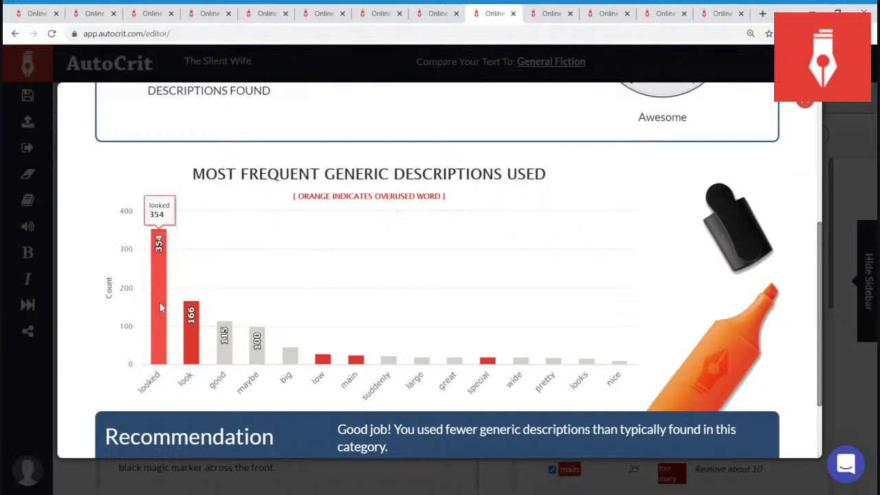
{"action": "mouse_move", "coordinate": [256, 368]}
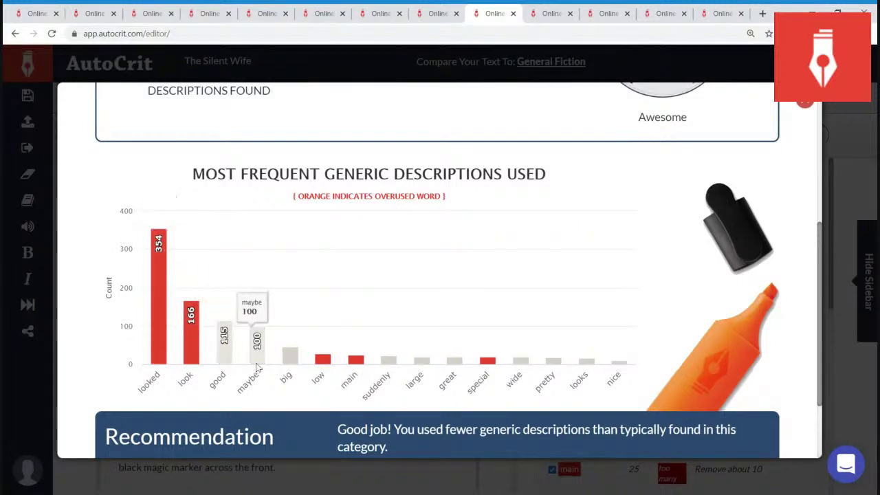
{"action": "mouse_move", "coordinate": [225, 357]}
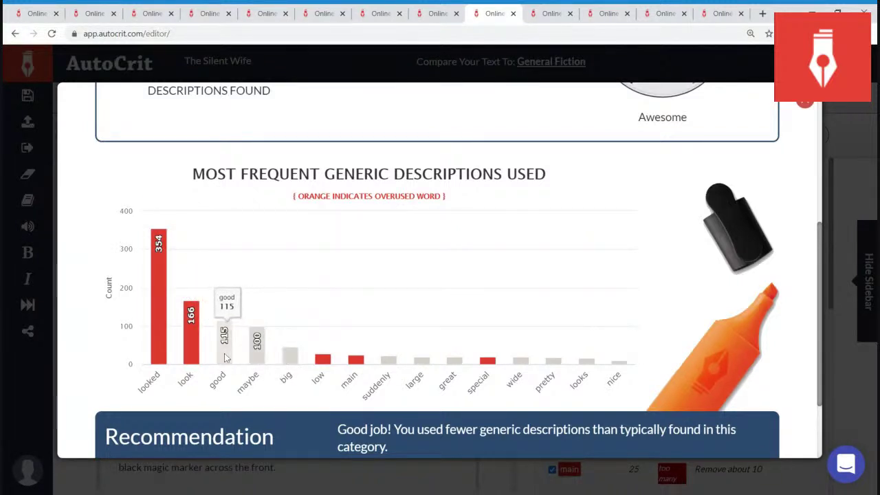
{"action": "mouse_move", "coordinate": [353, 369]}
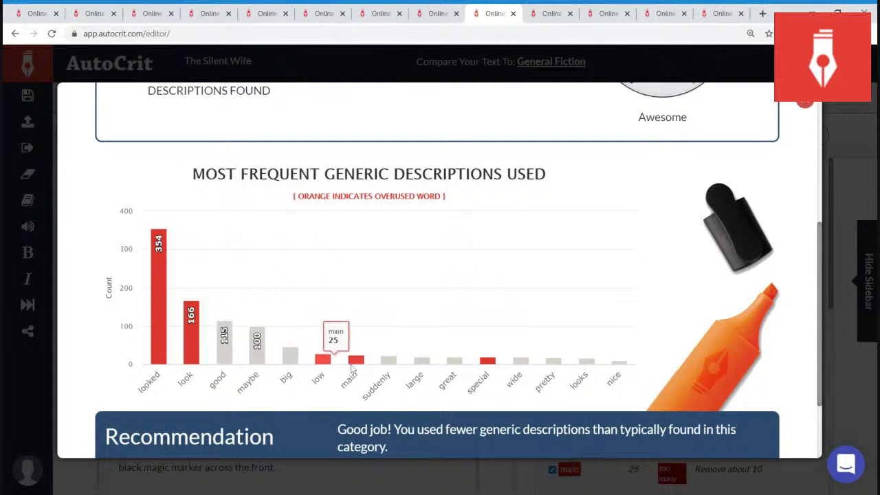
{"action": "mouse_move", "coordinate": [149, 252]}
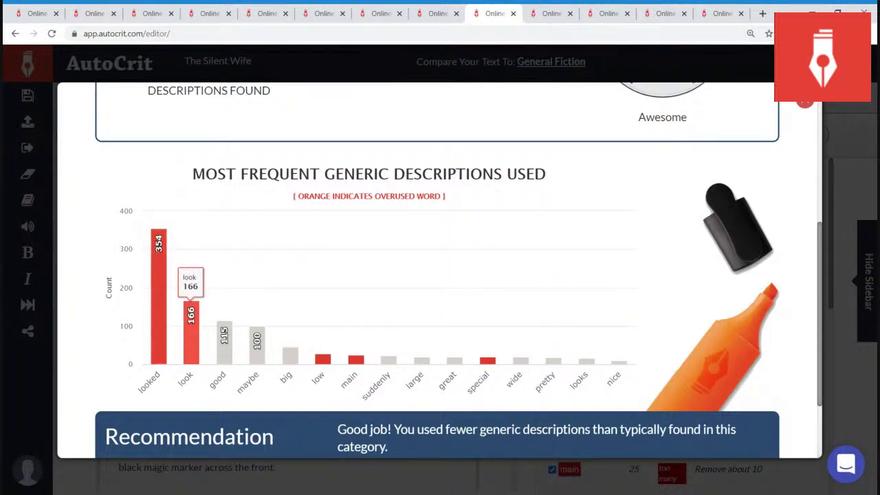
{"action": "mouse_move", "coordinate": [192, 313]}
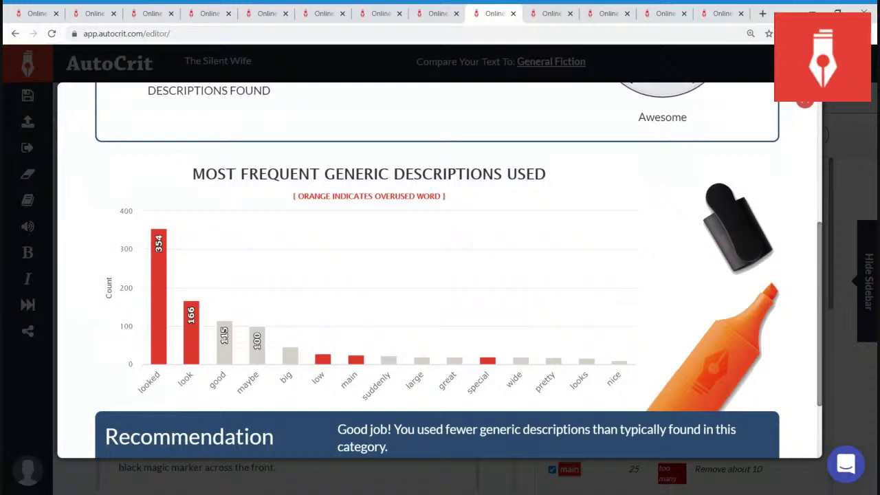
{"action": "left_click", "coordinate": [805, 103]}
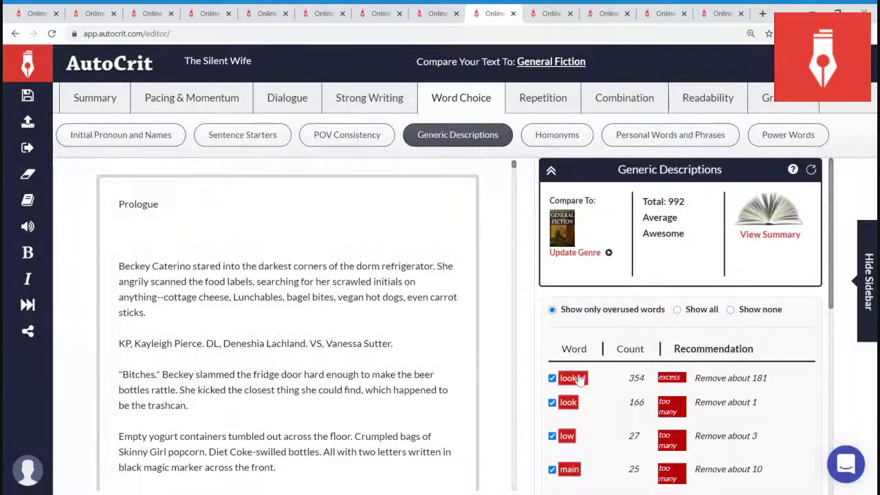
- Review the list of overused generic descriptions and the removal recommendation for each word
{"action": "scroll", "coordinate": [608, 396], "scroll_direction": "down", "scroll_amount": 1}
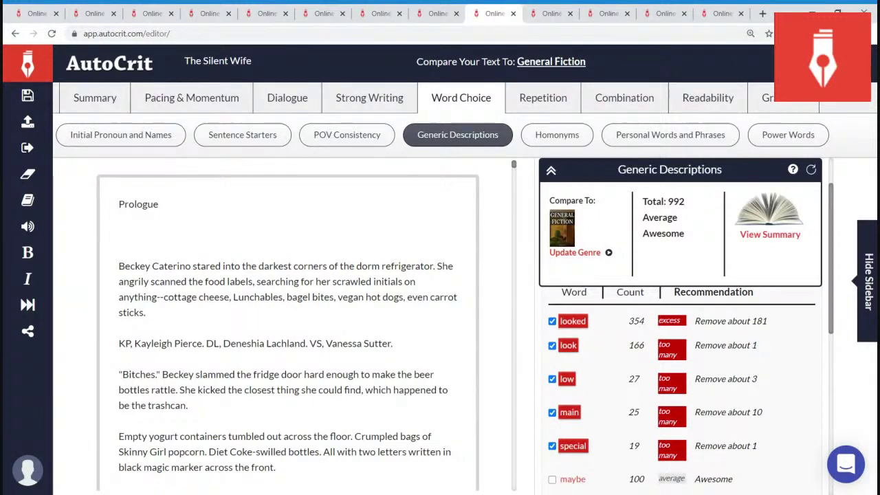
{"action": "double_click", "coordinate": [754, 345]}
{"action": "left_click", "coordinate": [767, 351]}
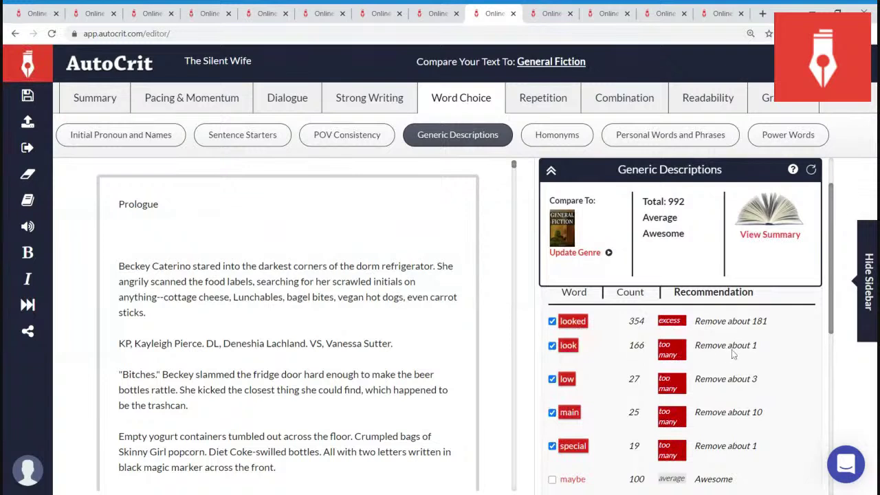
{"action": "scroll", "coordinate": [583, 348], "scroll_direction": "down", "scroll_amount": 3}
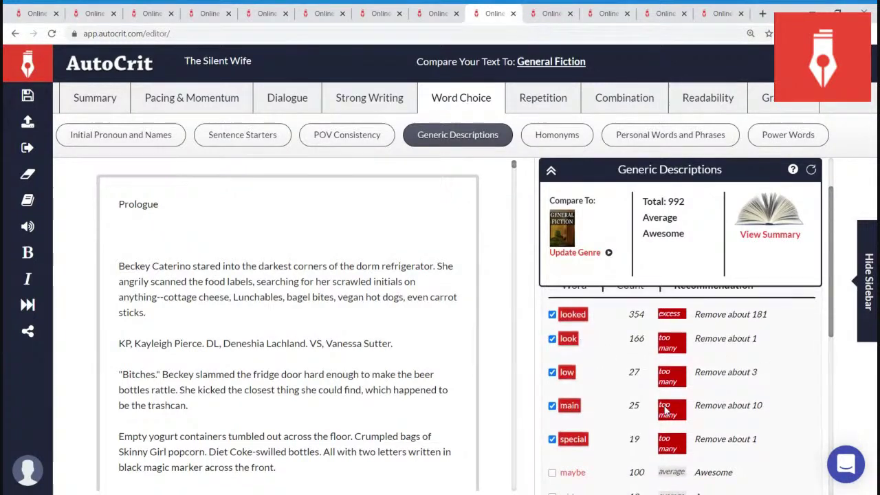
{"action": "scroll", "coordinate": [617, 397], "scroll_direction": "up", "scroll_amount": 4}
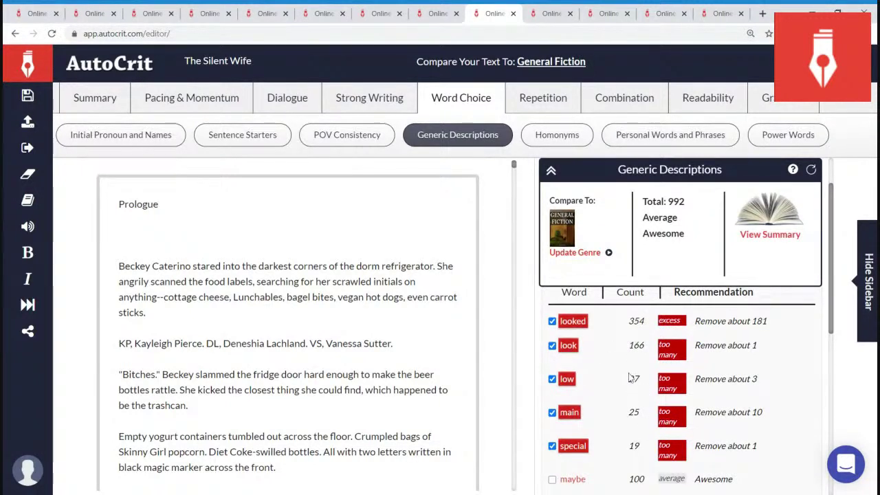
{"action": "scroll", "coordinate": [630, 378], "scroll_direction": "up", "scroll_amount": 1}
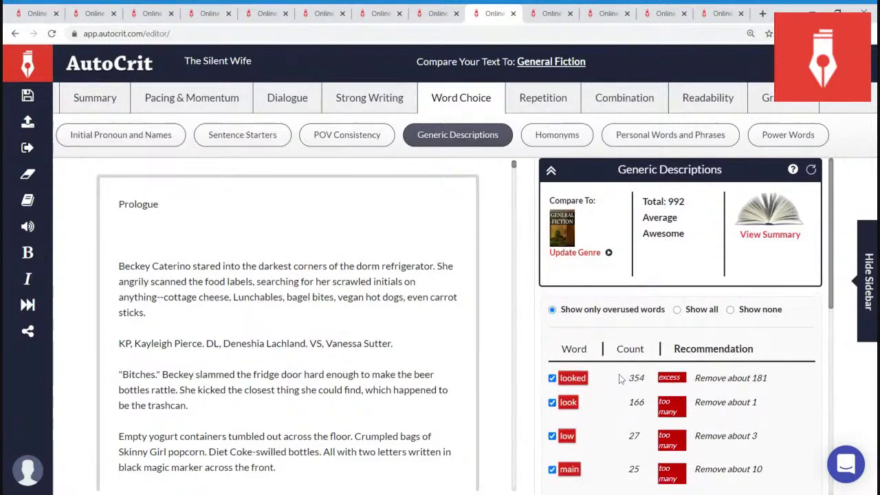
- Step through the occurrences of the overused generic description "looked" in the manuscript
{"action": "left_click", "coordinate": [573, 378]}
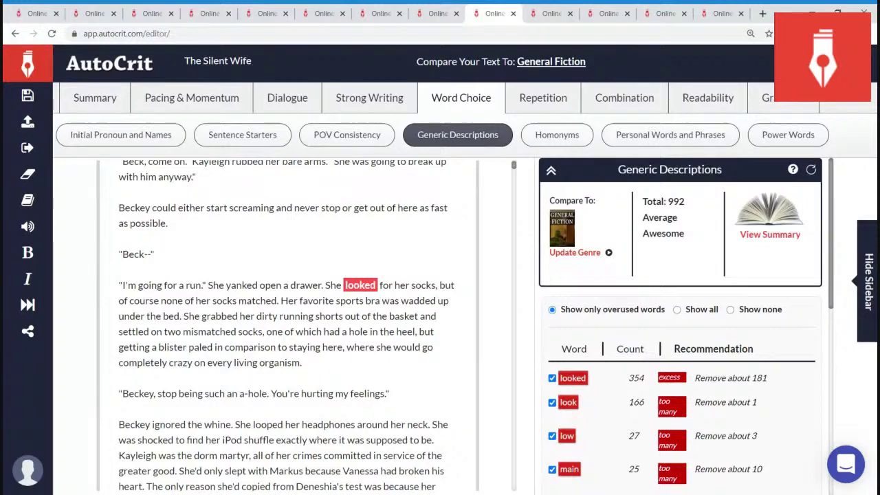
{"action": "left_click", "coordinate": [575, 381]}
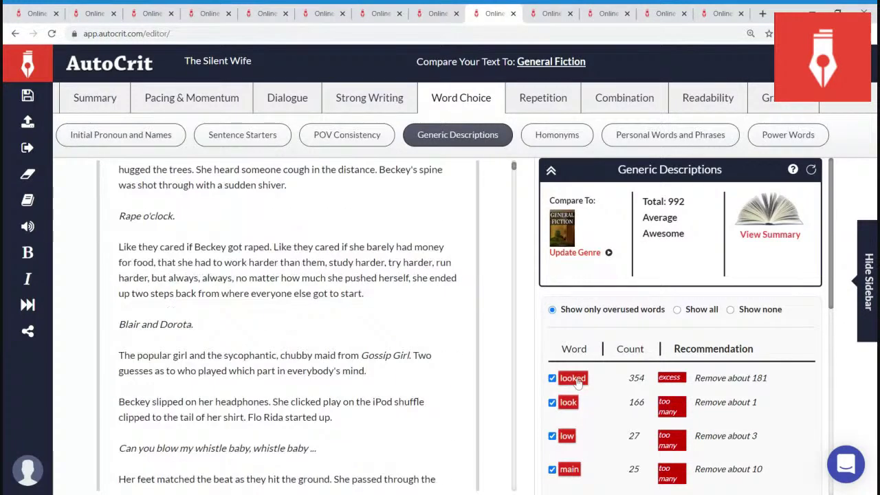
{"action": "left_click", "coordinate": [576, 380]}
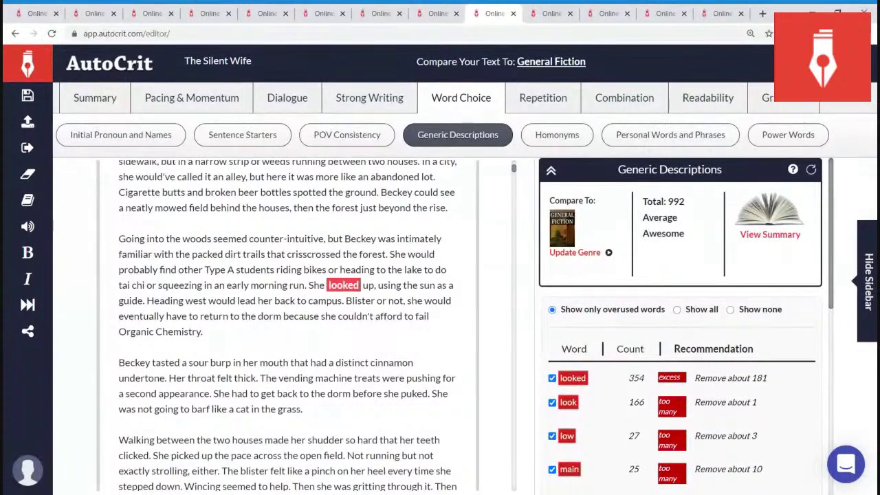
{"action": "left_click", "coordinate": [576, 380]}
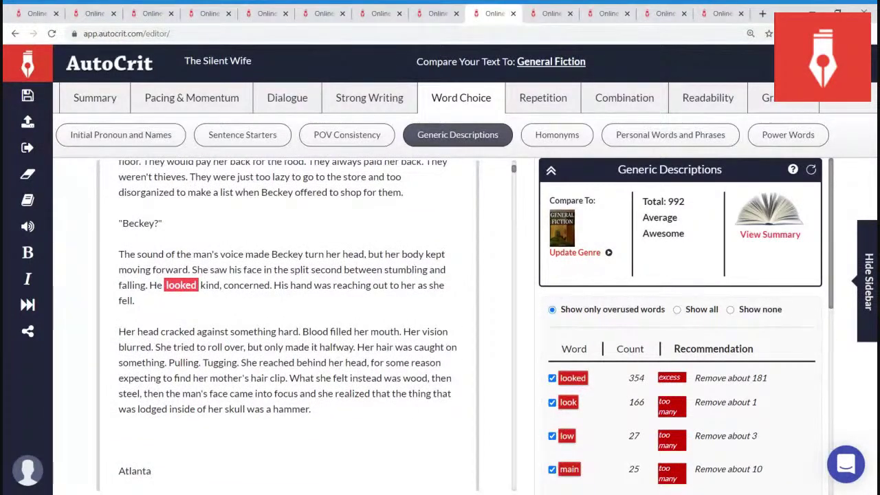
{"action": "left_click", "coordinate": [576, 381]}
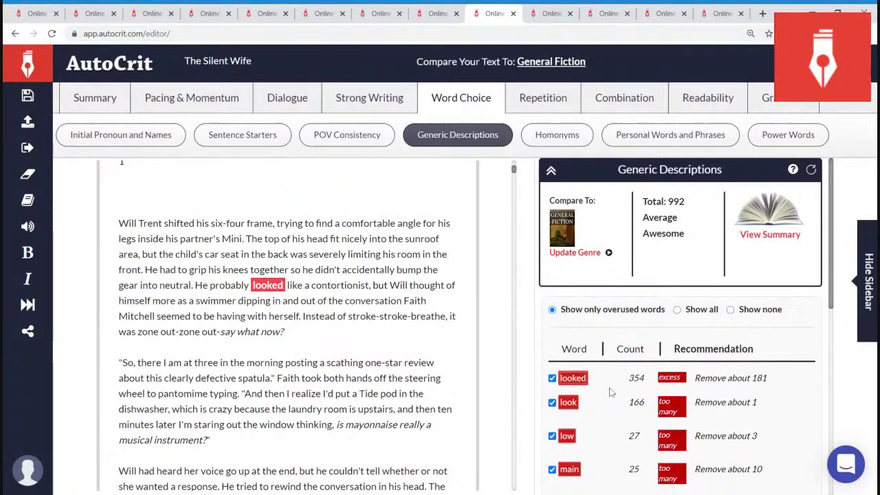
{"action": "left_click", "coordinate": [572, 380]}
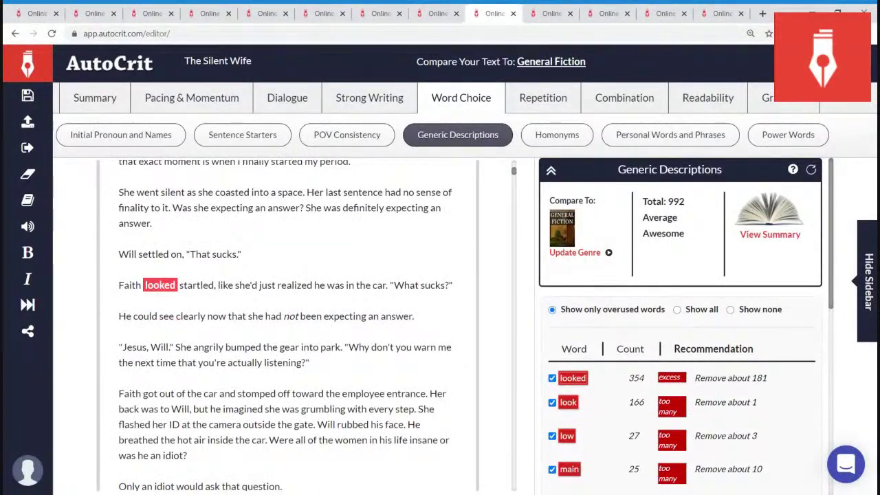
{"action": "left_click", "coordinate": [573, 381]}
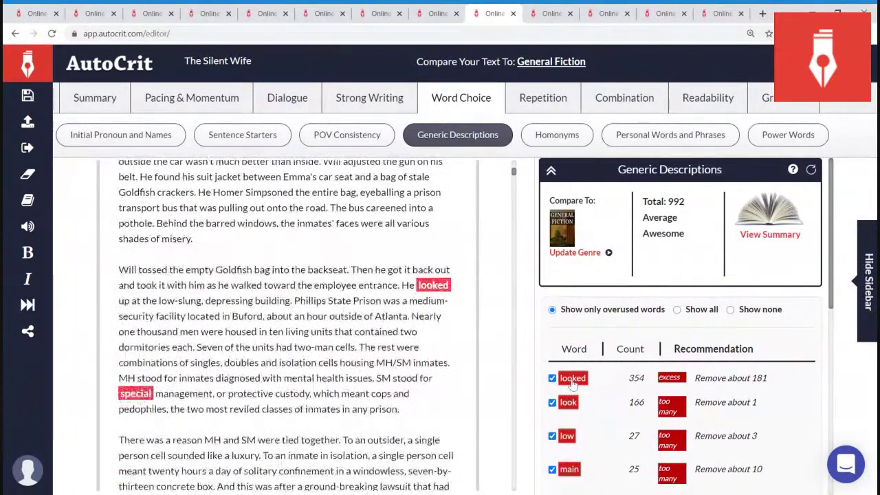
{"action": "left_click", "coordinate": [572, 380]}
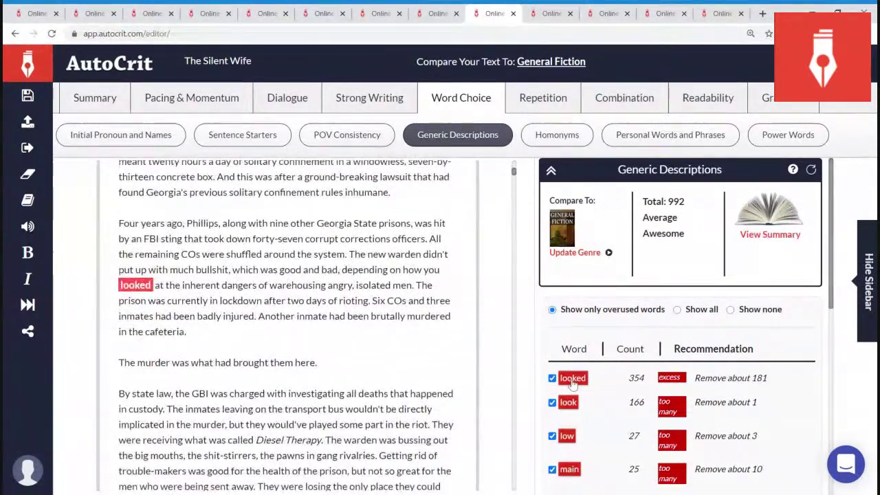
{"action": "left_click", "coordinate": [572, 380]}
{"action": "left_click", "coordinate": [572, 380]}
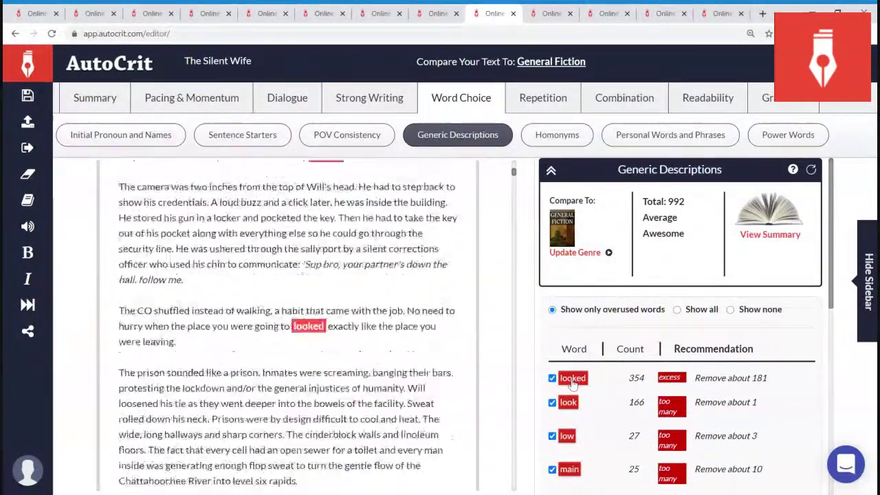
{"action": "left_click", "coordinate": [572, 380]}
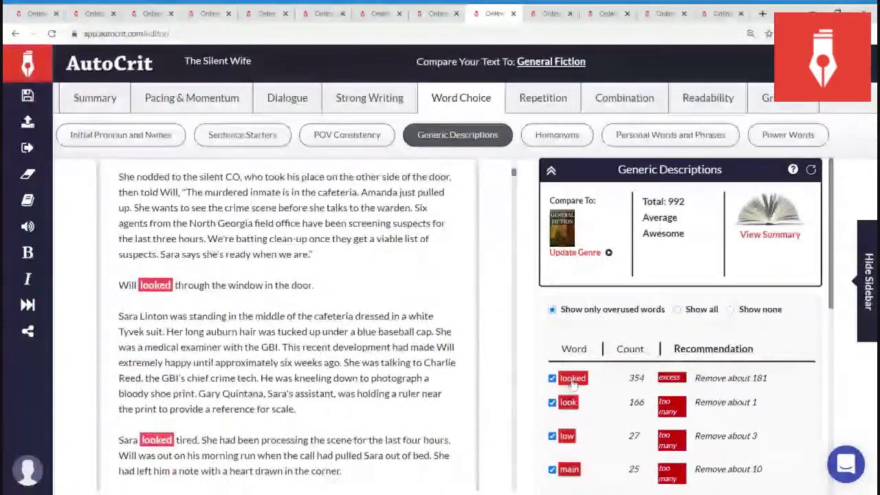
{"action": "left_click", "coordinate": [572, 380]}
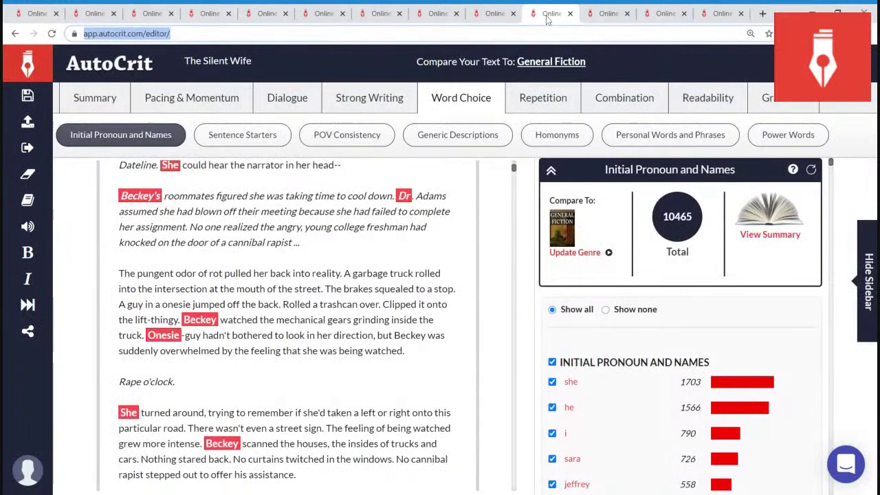
- In the open Initial Pronoun and Names report, view the summary and browse the highlighted sentence openings in the manuscript
{"action": "left_click", "coordinate": [759, 244]}
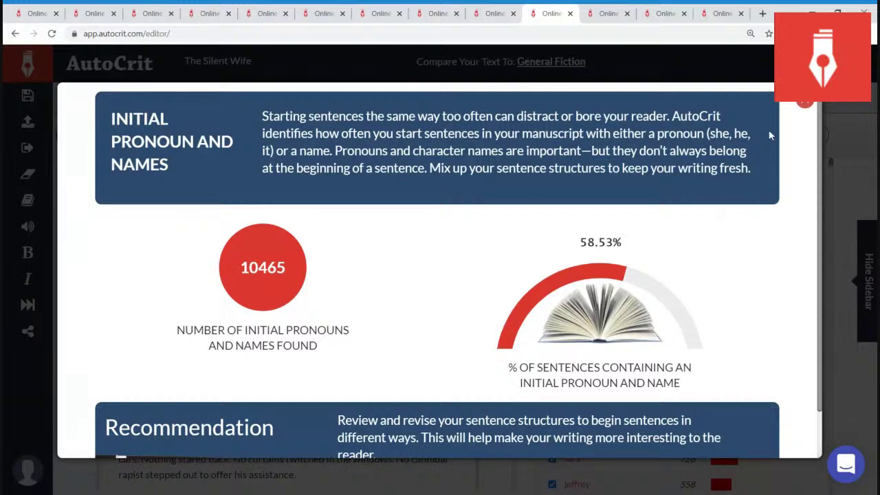
{"action": "left_click", "coordinate": [804, 102]}
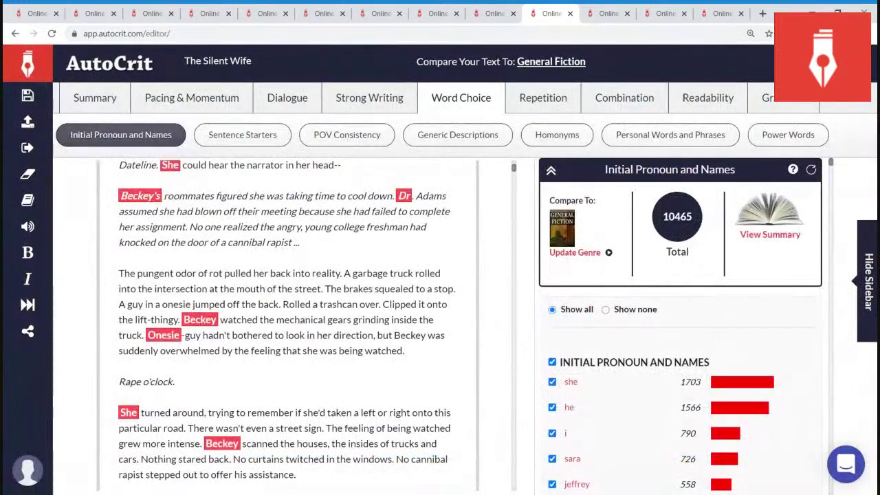
{"action": "scroll", "coordinate": [287, 327], "scroll_direction": "up", "scroll_amount": 3}
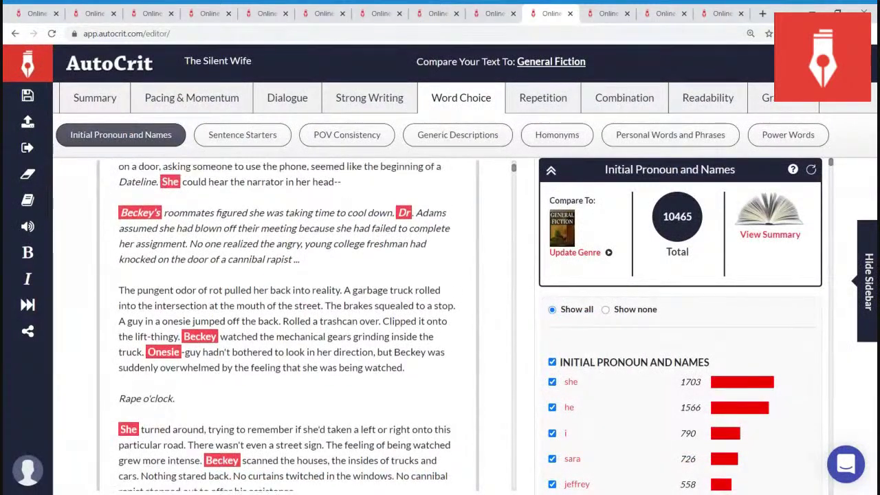
{"action": "scroll", "coordinate": [287, 327], "scroll_direction": "down", "scroll_amount": 7}
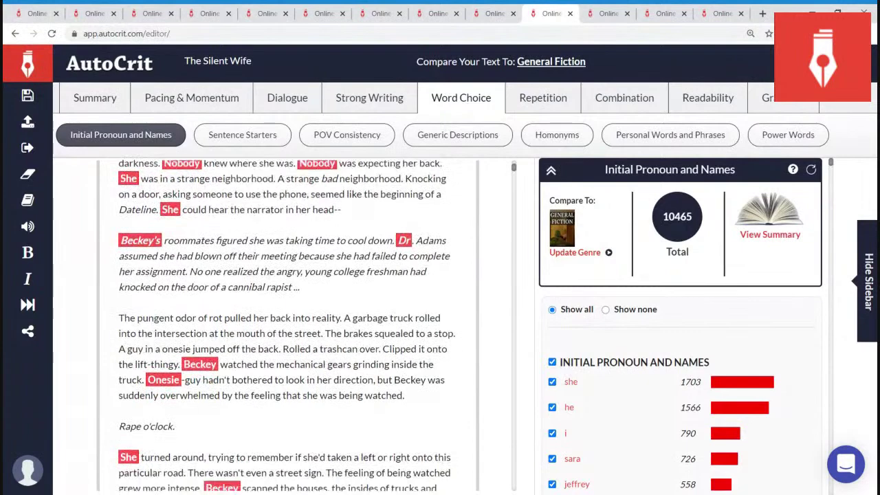
{"action": "scroll", "coordinate": [287, 323], "scroll_direction": "down", "scroll_amount": 1}
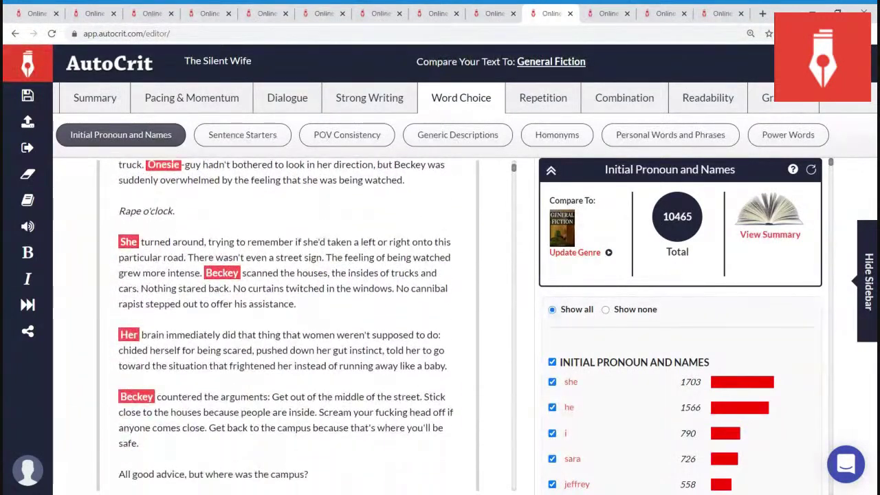
{"action": "scroll", "coordinate": [286, 326], "scroll_direction": "down", "scroll_amount": 7}
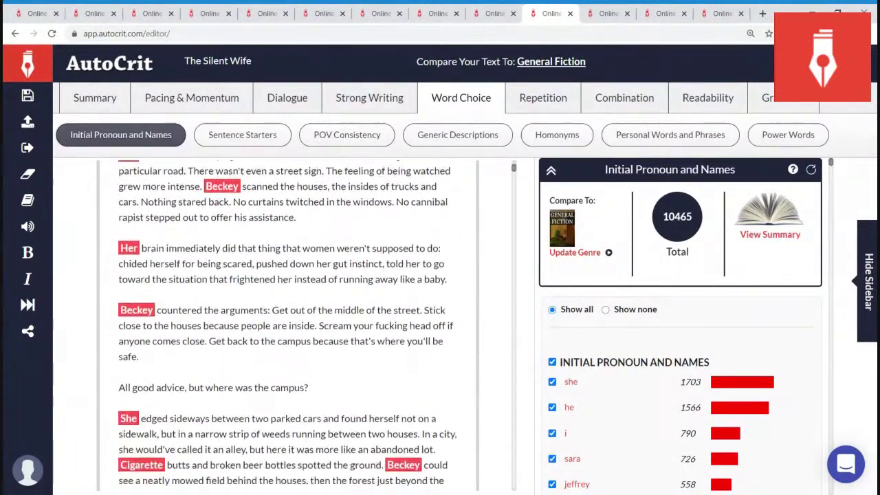
{"action": "scroll", "coordinate": [287, 327], "scroll_direction": "up", "scroll_amount": 5}
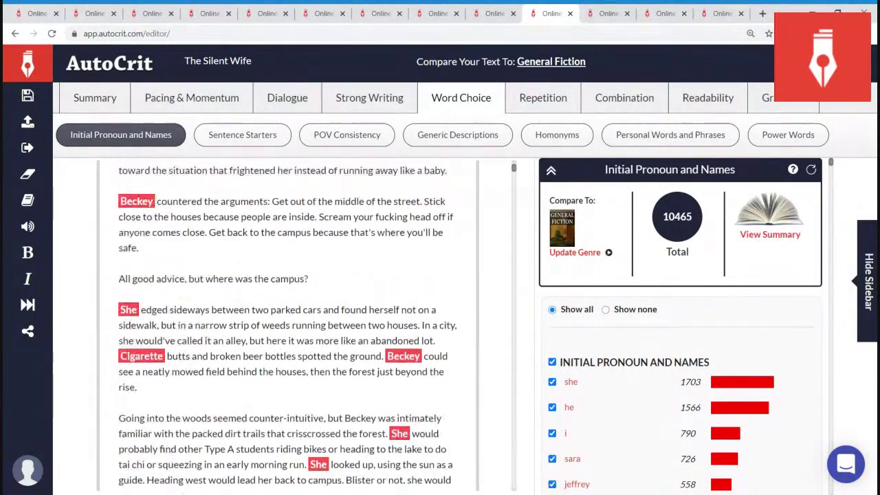
{"action": "scroll", "coordinate": [287, 327], "scroll_direction": "up", "scroll_amount": 15}
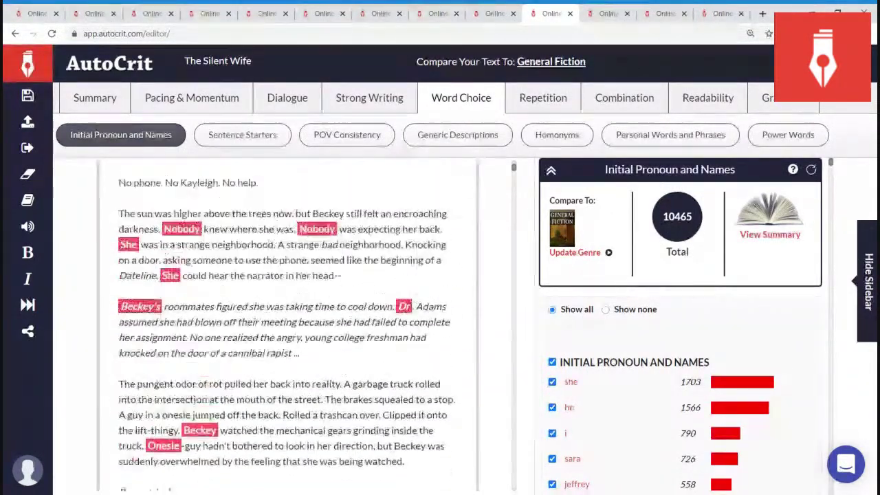
- Open the Initial Pronoun and Names summary to examine the share of sentences that start with a pronoun or name
{"action": "scroll", "coordinate": [287, 327], "scroll_direction": "up", "scroll_amount": 1}
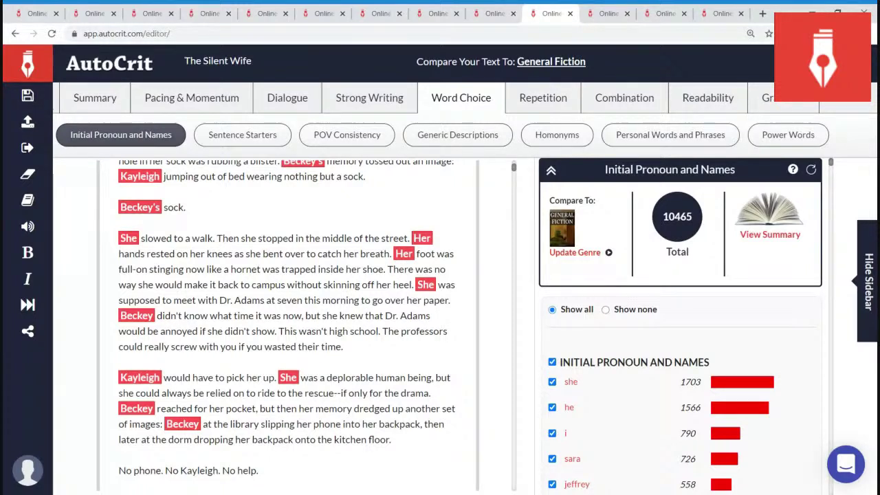
{"action": "left_click", "coordinate": [750, 235]}
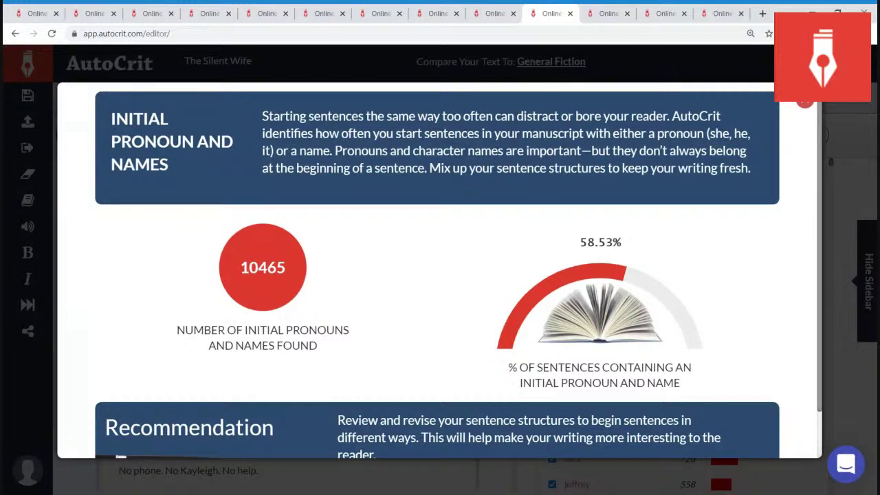
- Switch to the open Pacing report and view its summary of slow-paced paragraphs
{"action": "left_click", "coordinate": [606, 15]}
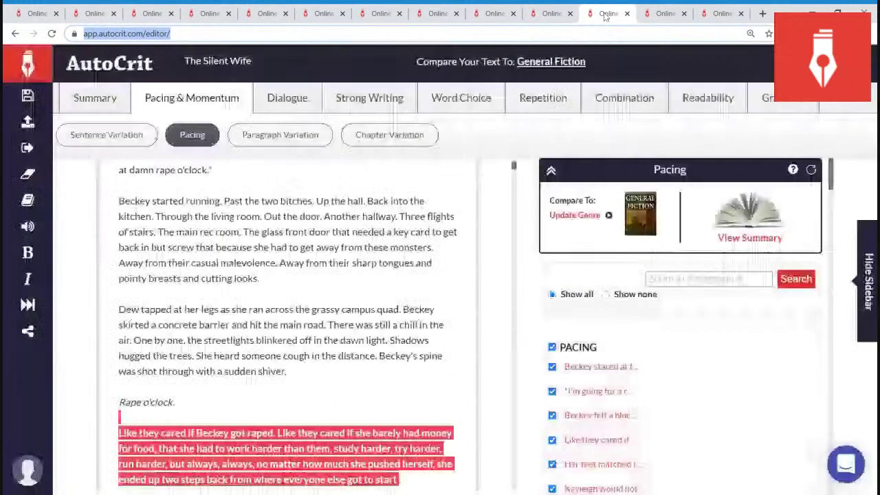
{"action": "left_click", "coordinate": [751, 241]}
{"action": "scroll", "coordinate": [739, 297], "scroll_direction": "down", "scroll_amount": 1}
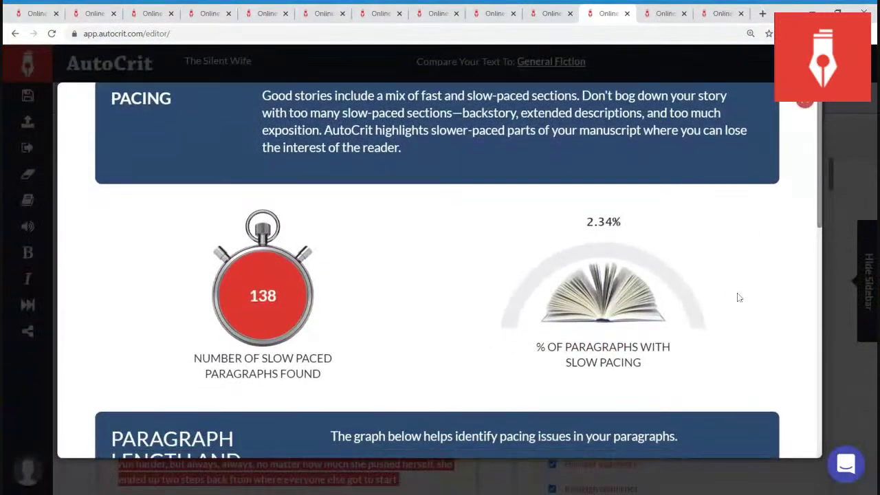
{"action": "scroll", "coordinate": [743, 296], "scroll_direction": "down", "scroll_amount": 1}
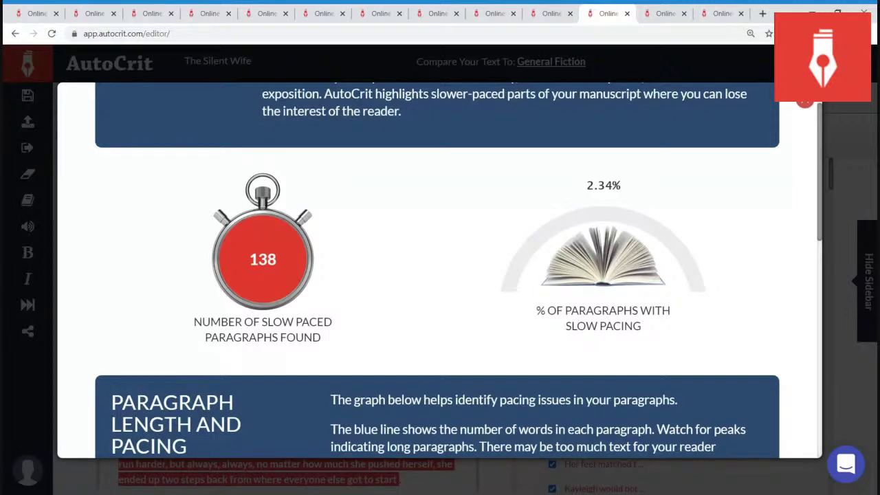
- Examine the Paragraph Length and Pacing graph for long and slow-paced paragraphs from beginning to end
{"action": "scroll", "coordinate": [764, 276], "scroll_direction": "down", "scroll_amount": 5}
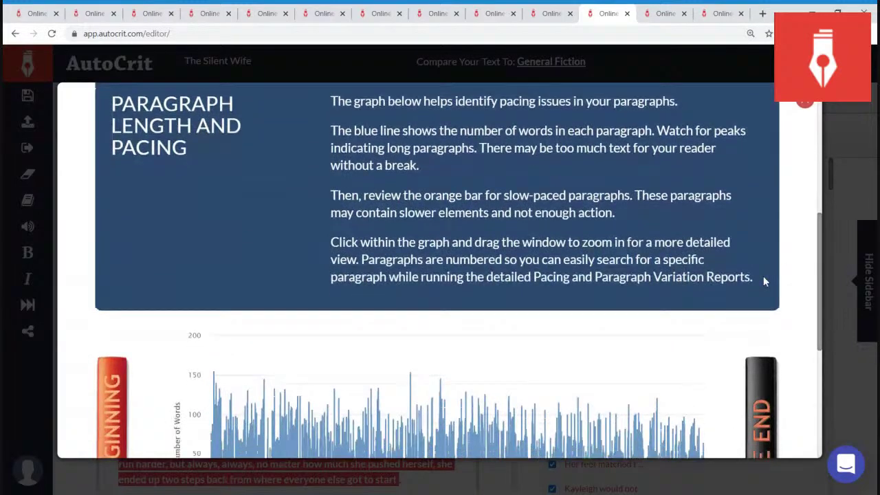
{"action": "scroll", "coordinate": [763, 275], "scroll_direction": "down", "scroll_amount": 4}
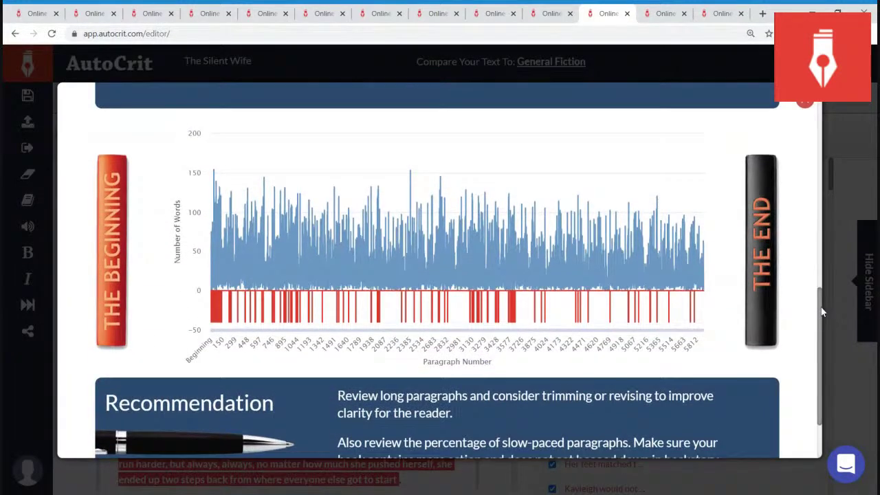
{"action": "scroll", "coordinate": [821, 310], "scroll_direction": "up", "scroll_amount": 1}
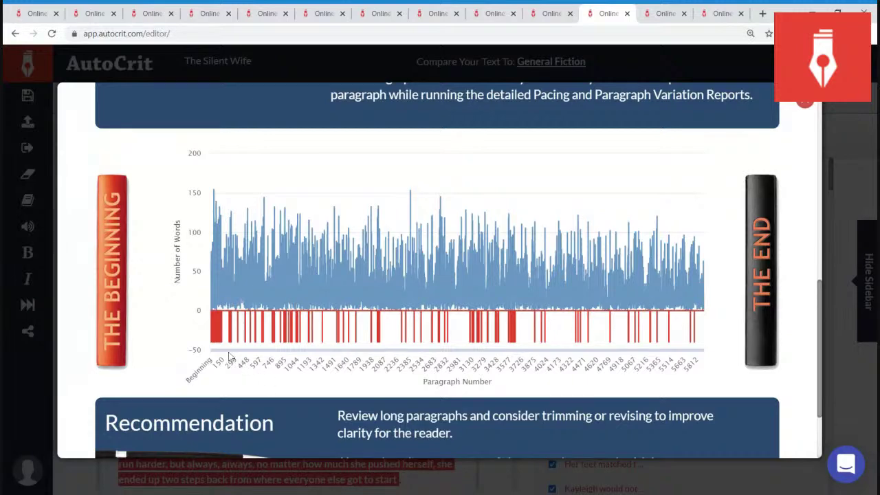
{"action": "mouse_move", "coordinate": [224, 348]}
{"action": "mouse_move", "coordinate": [514, 354]}
- Switch to the open Power Words report and review its summary's category pie chart, indicator counts and recommendation
{"action": "left_click", "coordinate": [664, 15]}
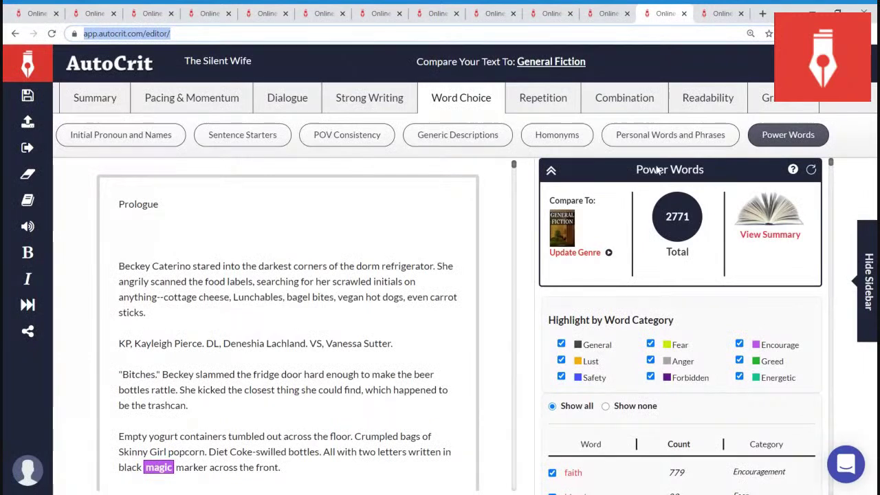
{"action": "left_click", "coordinate": [769, 238]}
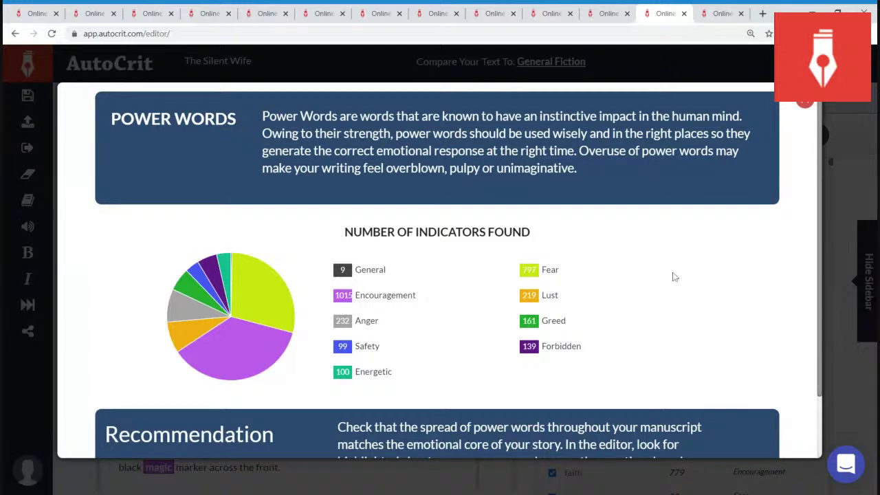
{"action": "mouse_move", "coordinate": [180, 302]}
{"action": "scroll", "coordinate": [429, 326], "scroll_direction": "down", "scroll_amount": 1}
{"action": "scroll", "coordinate": [428, 326], "scroll_direction": "up", "scroll_amount": 1}
{"action": "scroll", "coordinate": [428, 328], "scroll_direction": "down", "scroll_amount": 1}
{"action": "scroll", "coordinate": [428, 328], "scroll_direction": "down", "scroll_amount": 1}
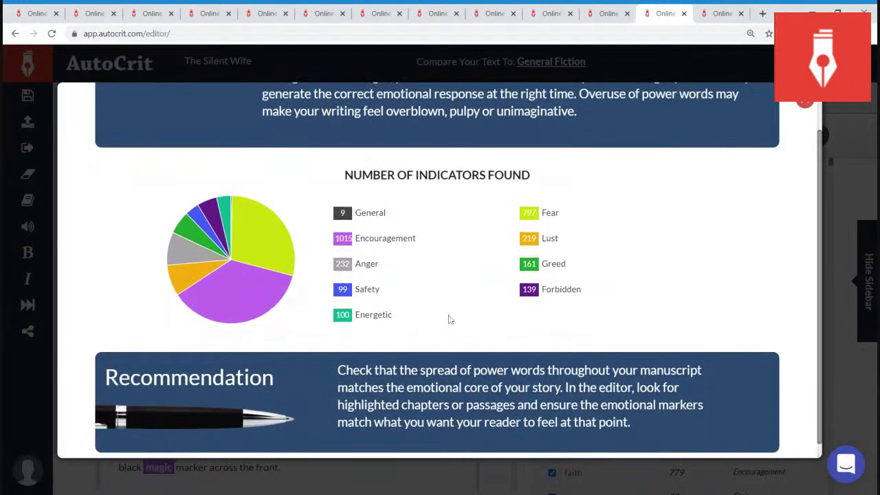
{"action": "scroll", "coordinate": [450, 318], "scroll_direction": "up", "scroll_amount": 2}
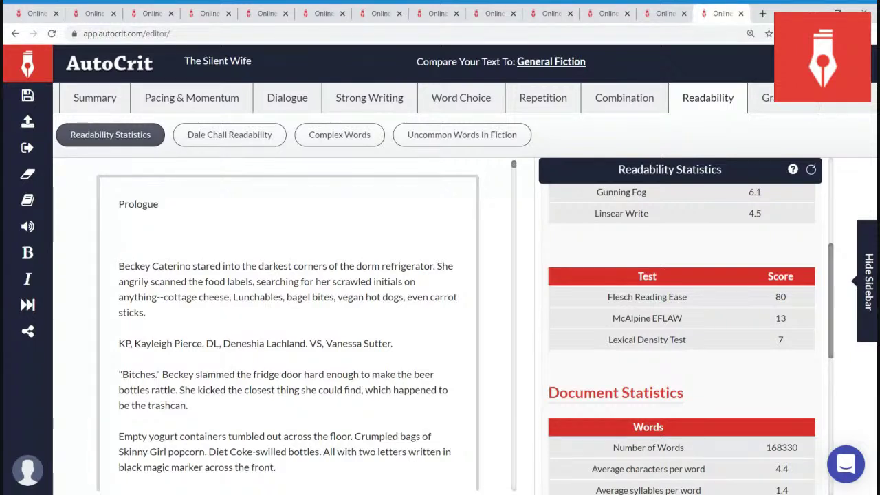
- In the open Readability Statistics report, highlight the Flesch Reading Ease row and its score
{"action": "left_click_drag", "start_coordinate": [605, 299], "coordinate": [793, 299]}
{"action": "left_click", "coordinate": [794, 297]}
{"action": "double_click", "coordinate": [780, 296]}
{"action": "left_click", "coordinate": [708, 339]}
- Select the prologue's "Bitches" paragraph, preview the "Justin, Male (US)" text reader voice in the editor settings, and close the settings
{"action": "left_click_drag", "start_coordinate": [187, 406], "coordinate": [119, 375]}
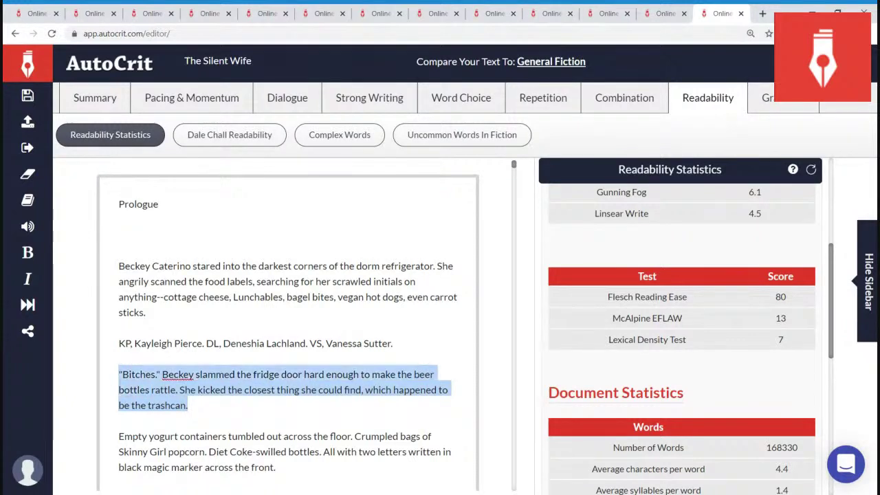
{"action": "left_click", "coordinate": [27, 471]}
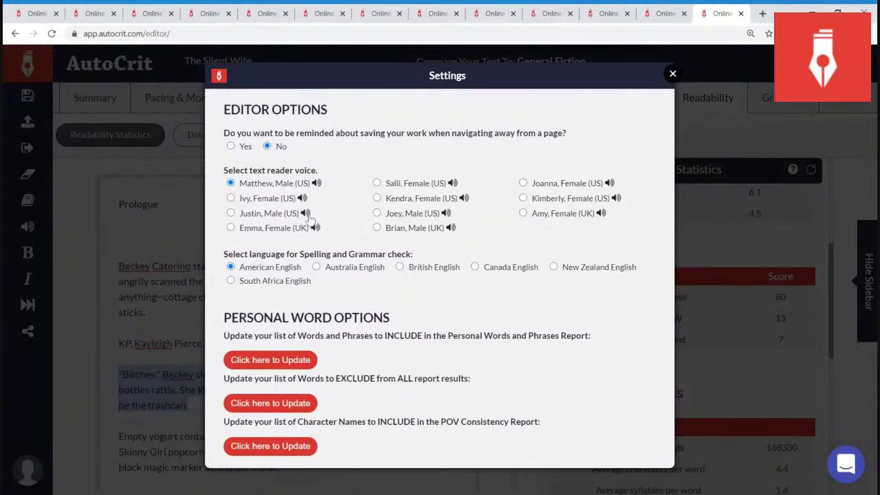
{"action": "left_click", "coordinate": [306, 214]}
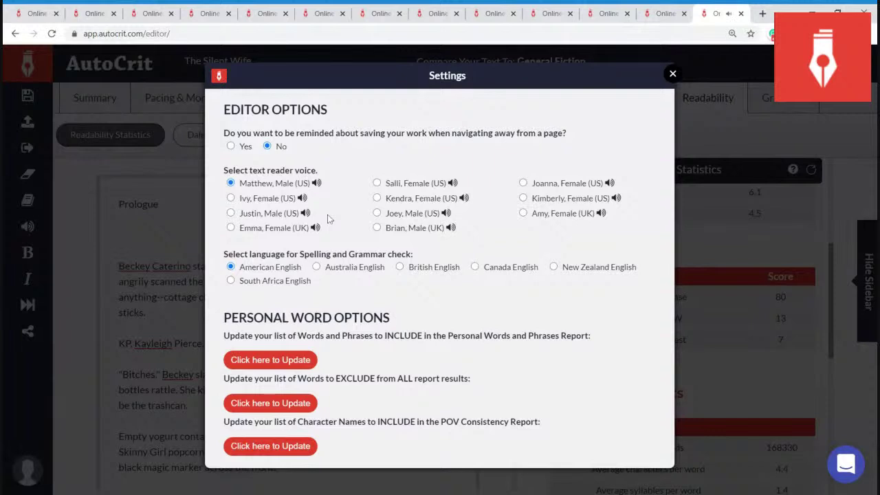
{"action": "left_click", "coordinate": [672, 76]}
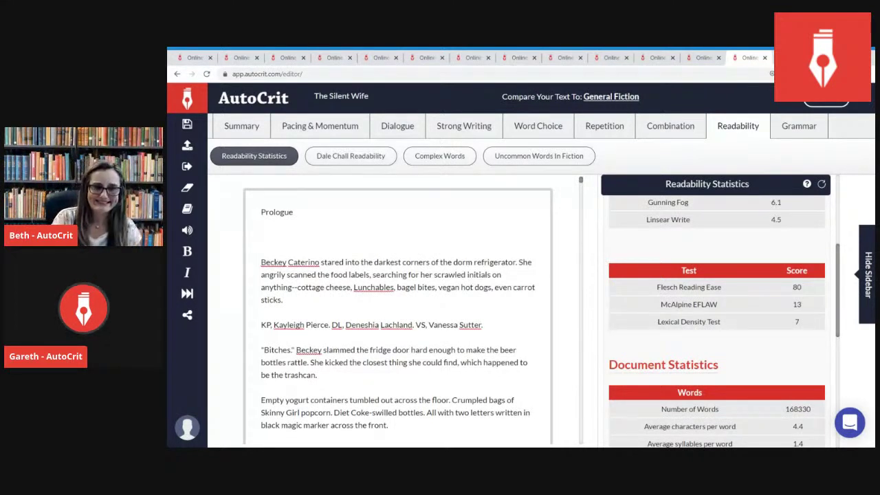
- Set the author Karin Slaughter as the text comparison and view the rerun Readability Statistics from the beginning
{"action": "left_click", "coordinate": [610, 97]}
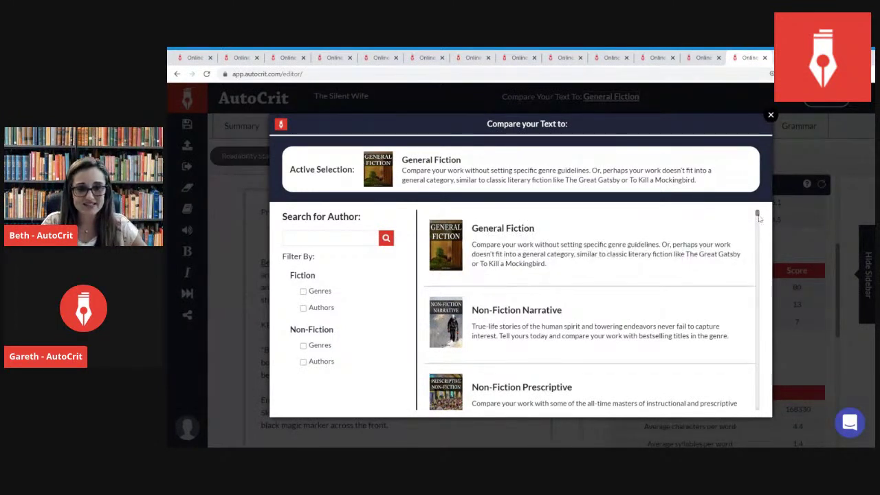
{"action": "scroll", "coordinate": [759, 218], "scroll_direction": "down", "scroll_amount": 1}
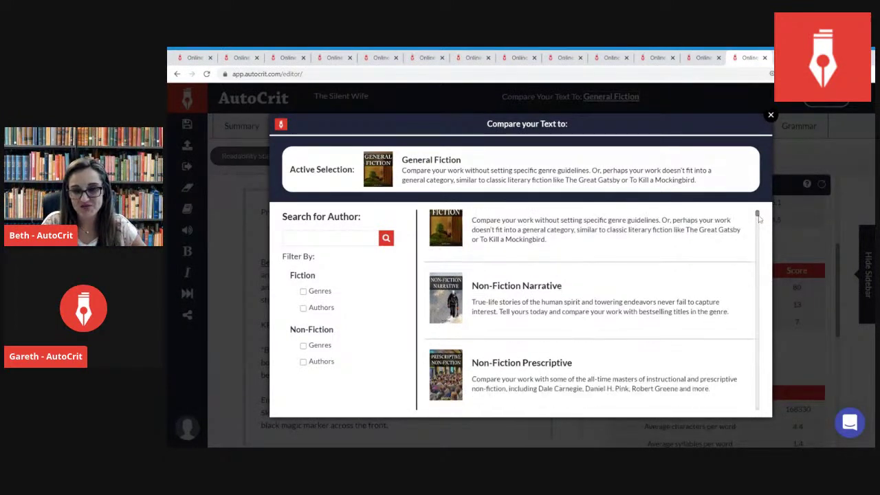
{"action": "scroll", "coordinate": [759, 219], "scroll_direction": "down", "scroll_amount": 2}
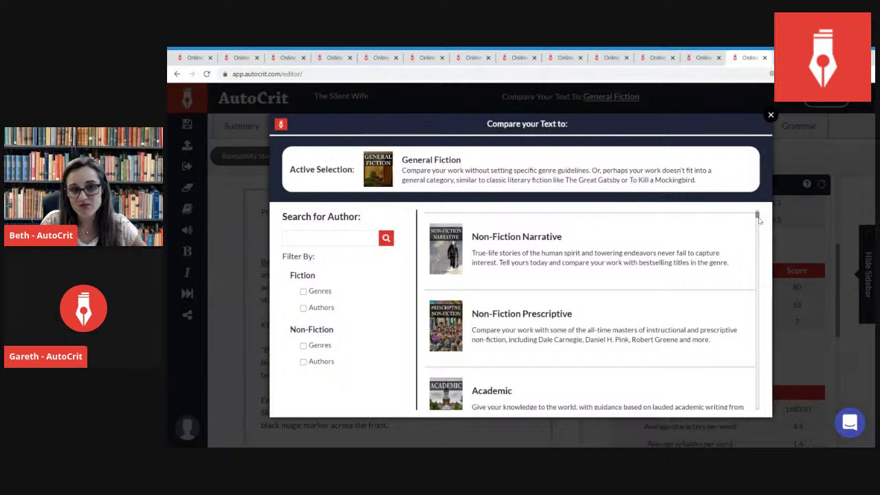
{"action": "left_click_drag", "start_coordinate": [759, 219], "coordinate": [758, 328]}
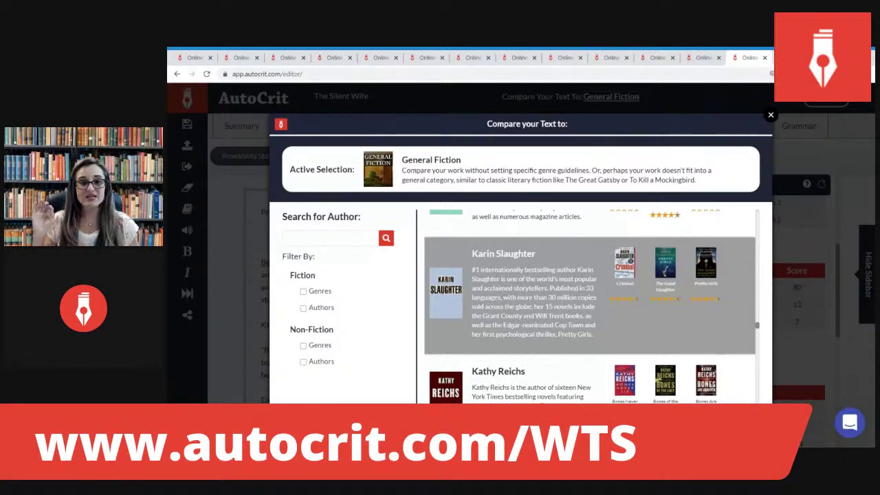
{"action": "left_click", "coordinate": [538, 318]}
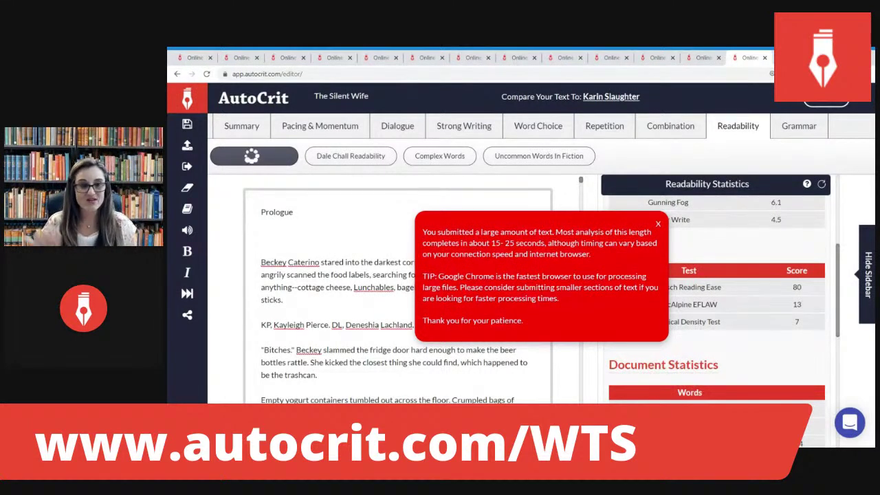
{"action": "scroll", "coordinate": [715, 310], "scroll_direction": "up", "scroll_amount": 3}
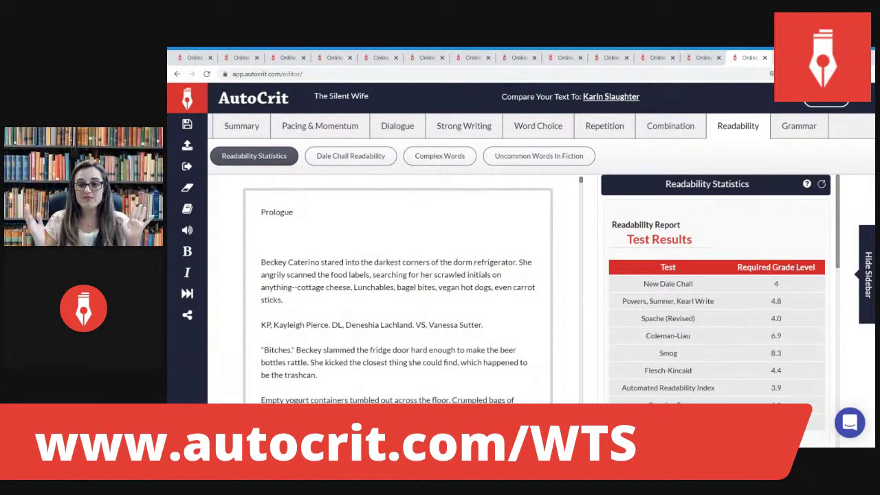
- Run the Summary Report for the manuscript against Karin Slaughter
{"action": "left_click", "coordinate": [250, 127]}
{"action": "left_click", "coordinate": [271, 156]}
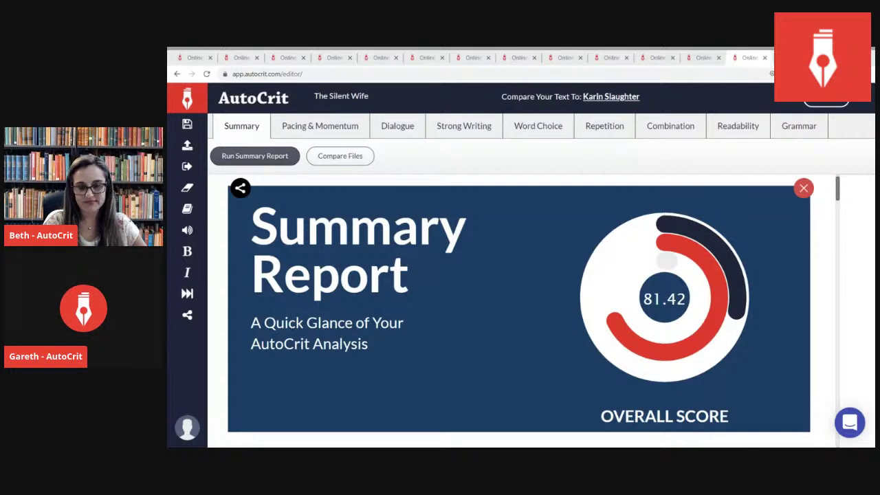
{"action": "left_click", "coordinate": [505, 298]}
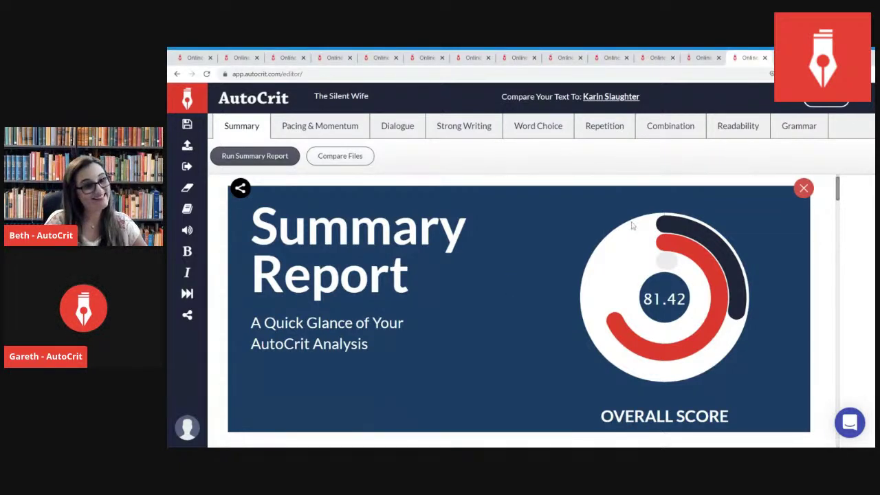
- Browse the comparison choices to the Karin Slaughter entry and close the selection without changing it
{"action": "left_click", "coordinate": [608, 103]}
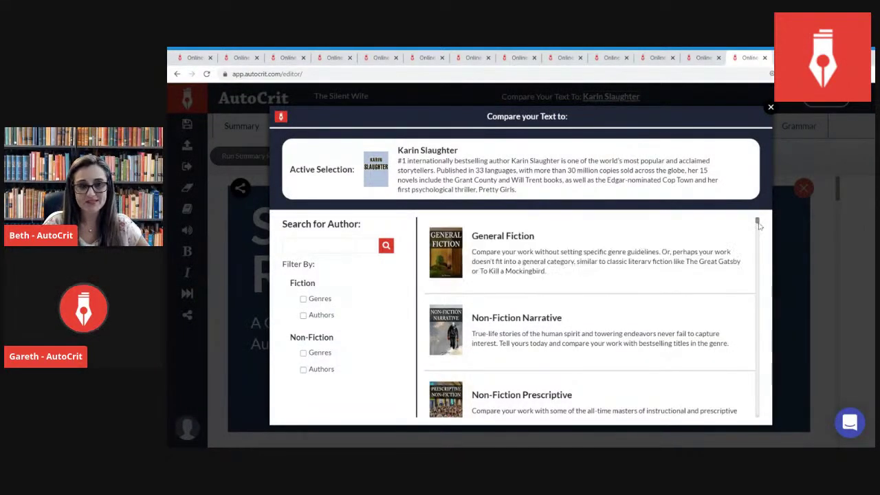
{"action": "left_click_drag", "start_coordinate": [757, 222], "coordinate": [758, 335]}
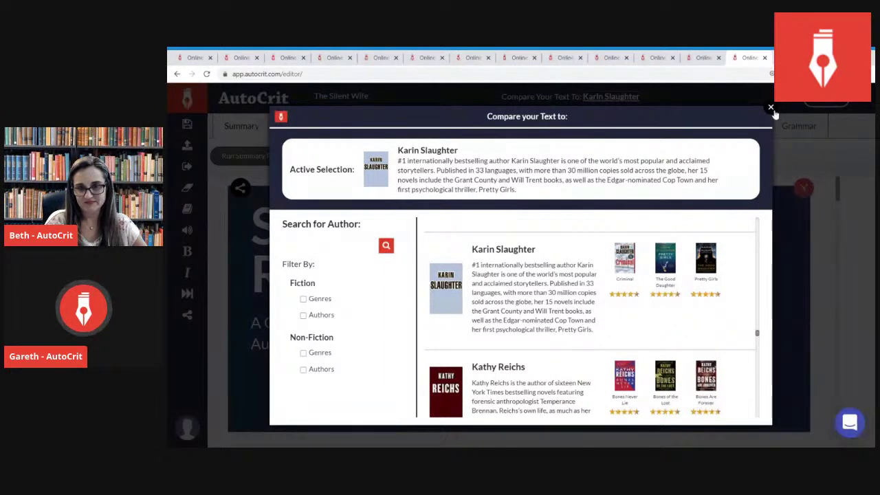
{"action": "left_click", "coordinate": [771, 108]}
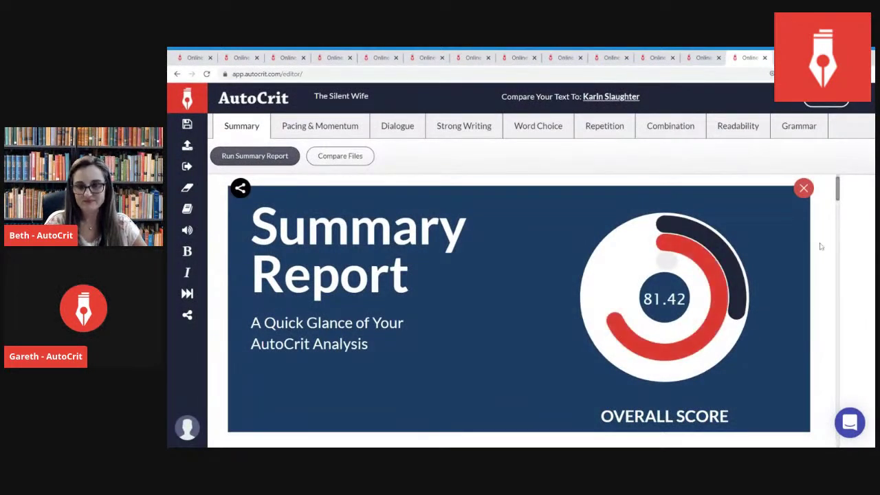